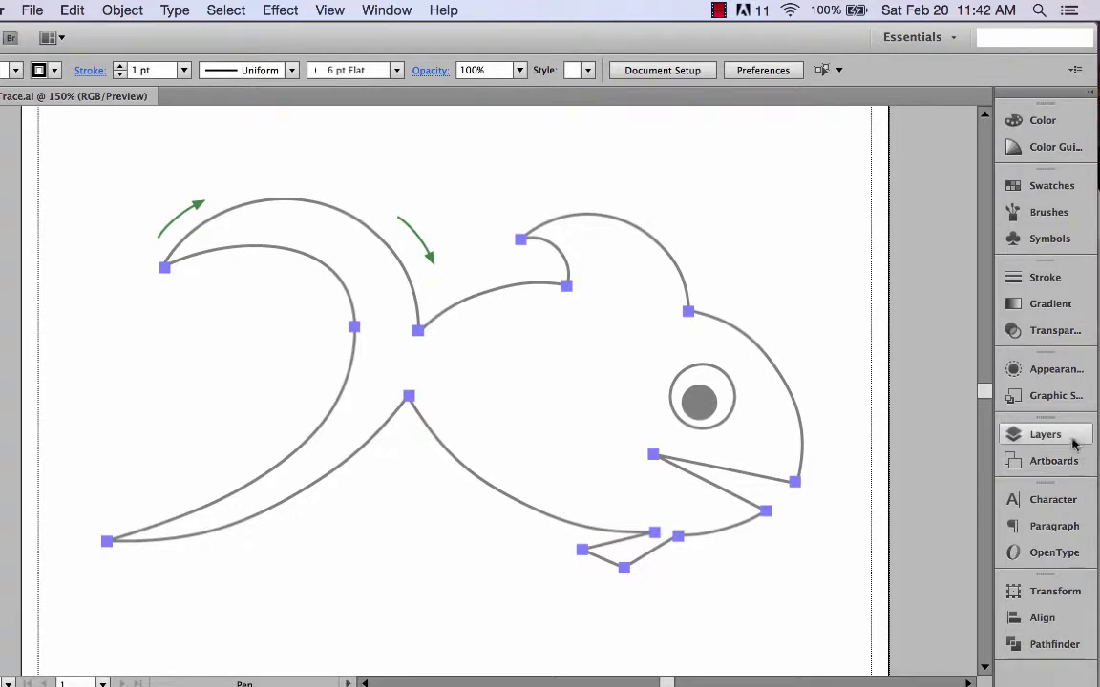
- Check that the Foreground layer is active, and set the fill to None and the stroke to red
left_click(1069, 439)
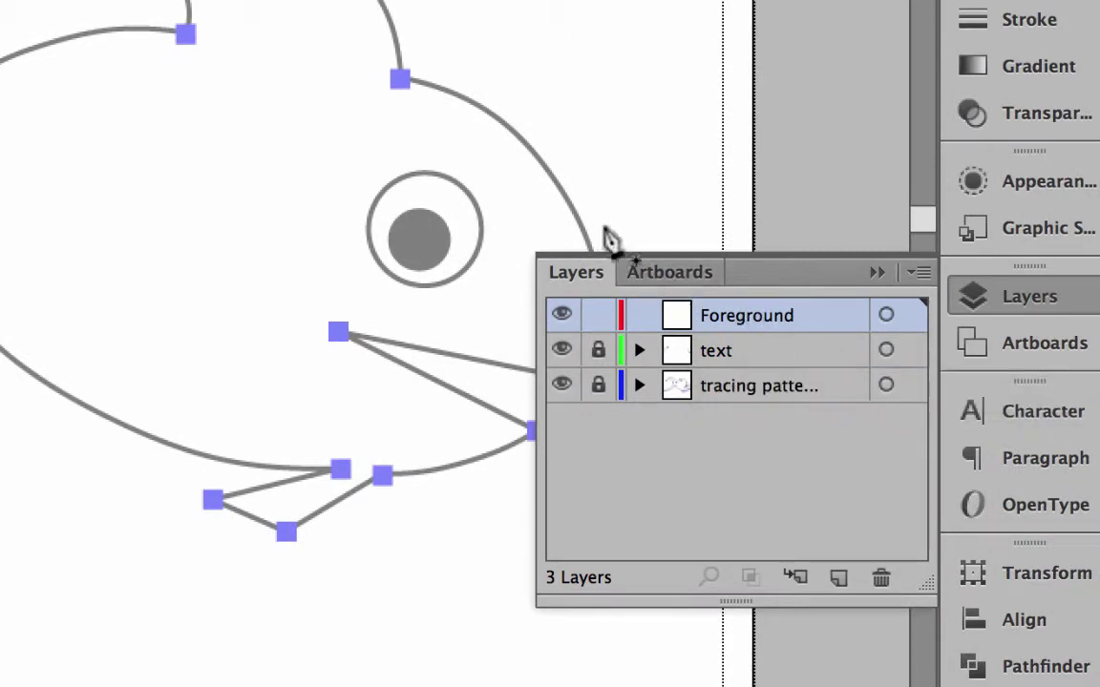
left_click(879, 274)
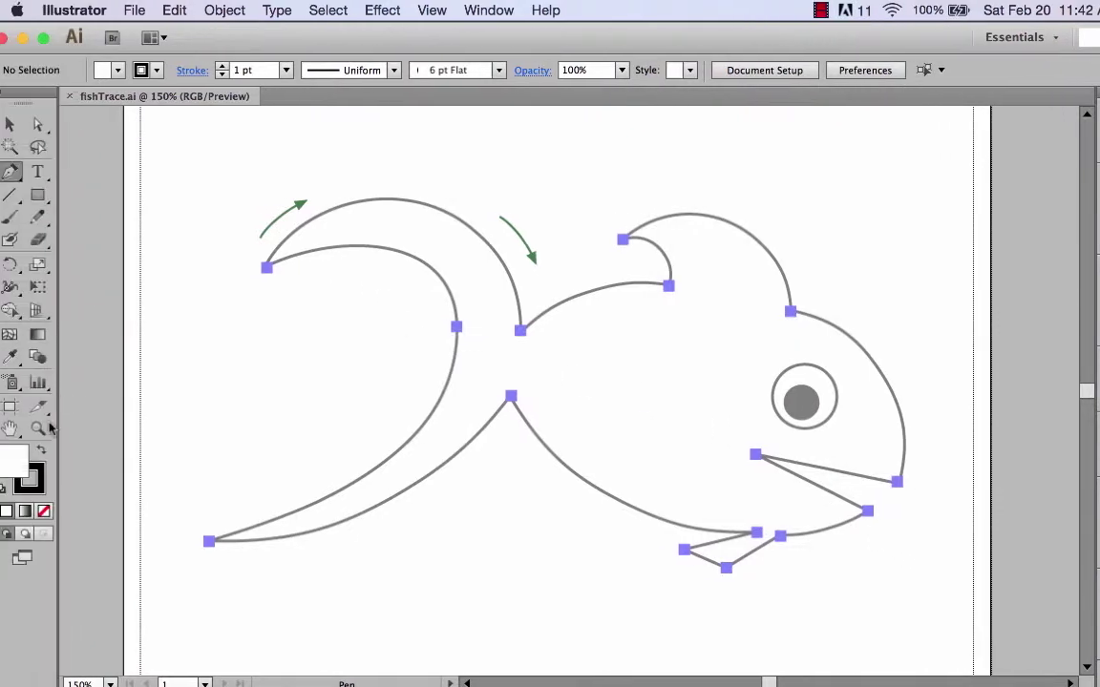
left_click(127, 70)
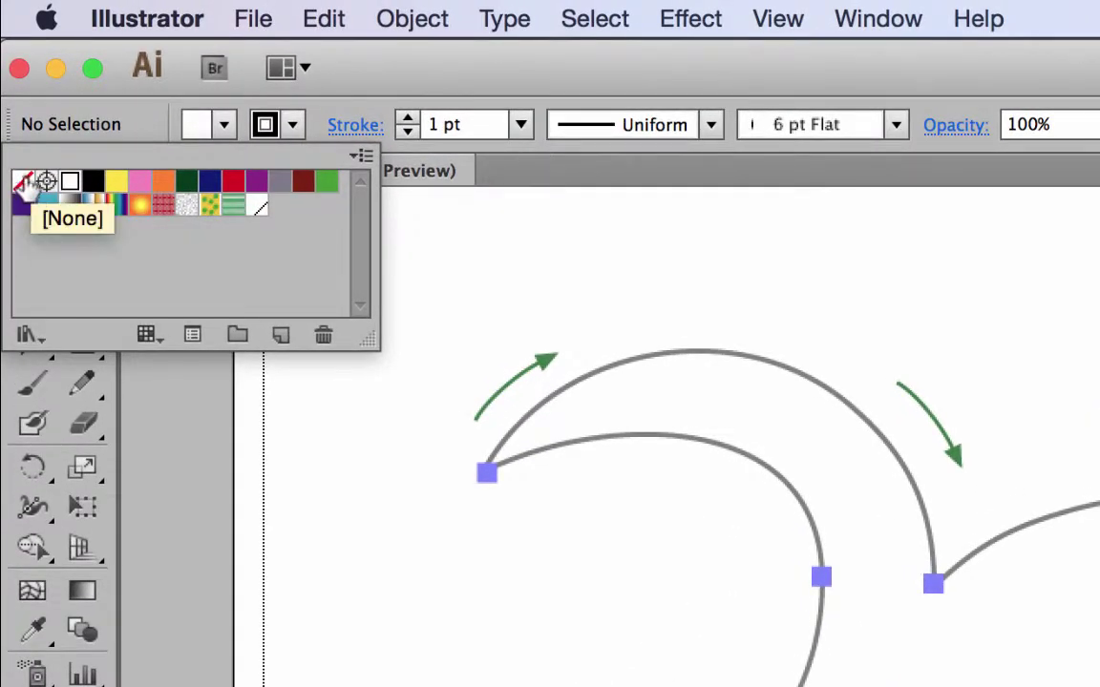
left_click(23, 183)
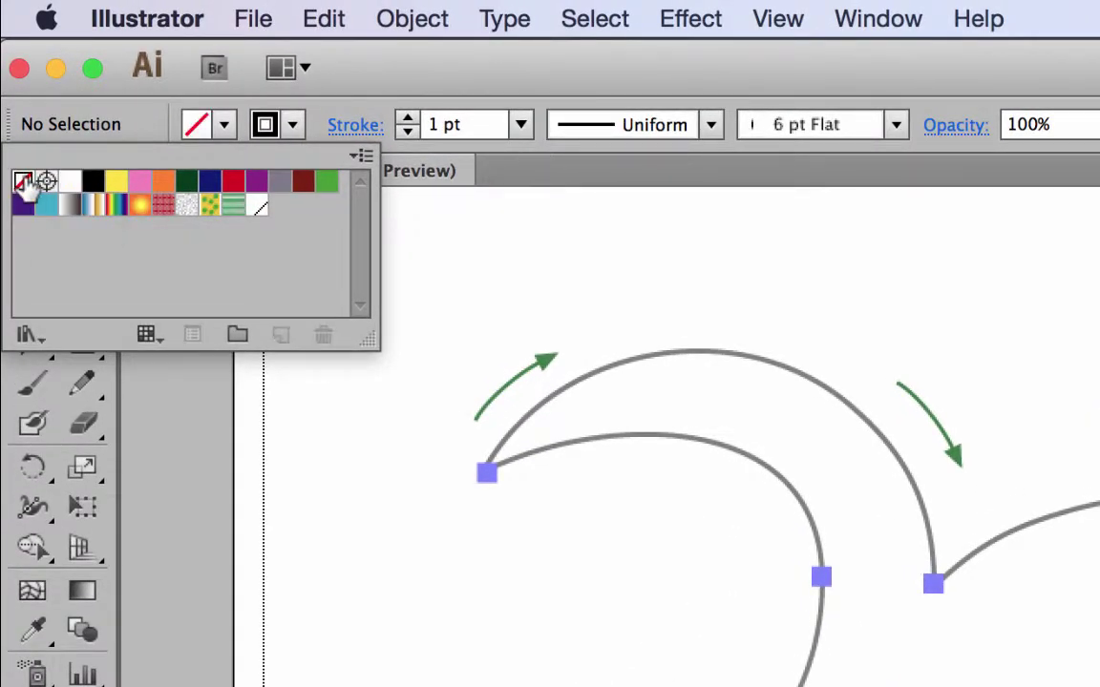
left_click(293, 127)
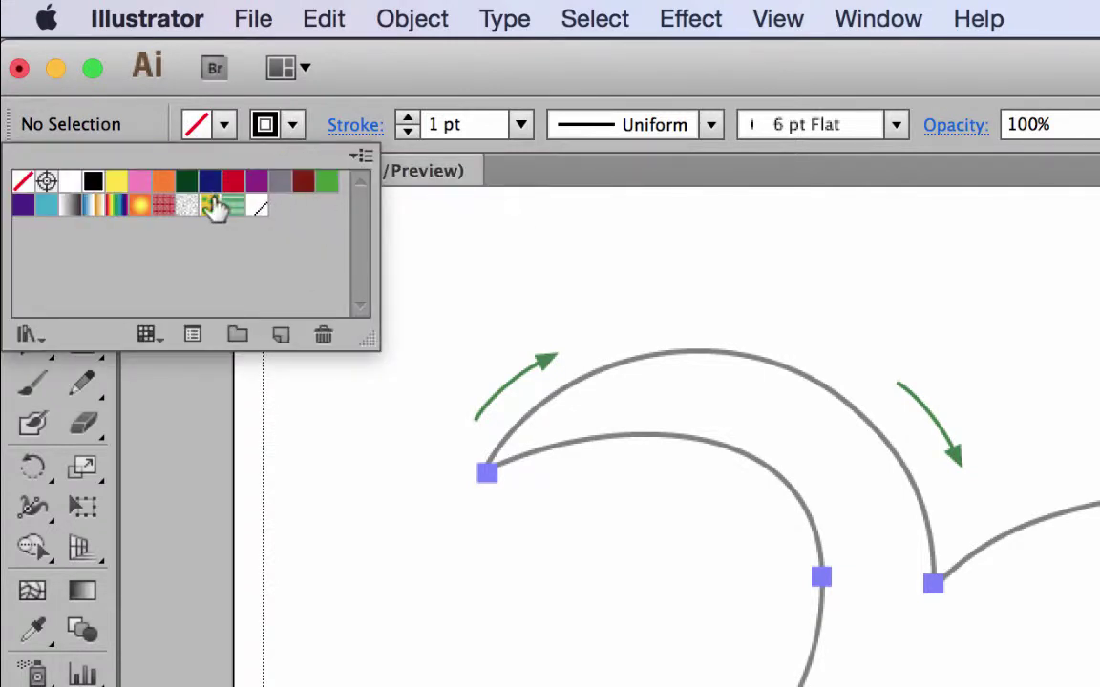
left_click(233, 181)
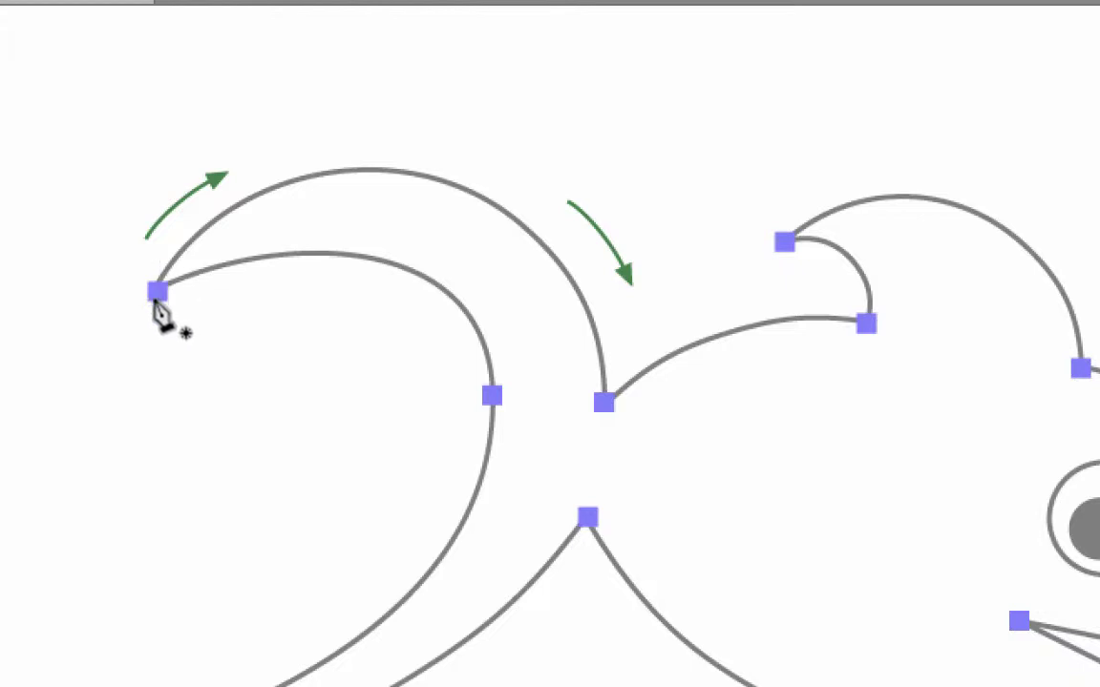
- Trace the tail's outer upper curve with the Pen tool, from the upper tail tip to the tail's upper base
left_click_drag(158, 292, 245, 431)
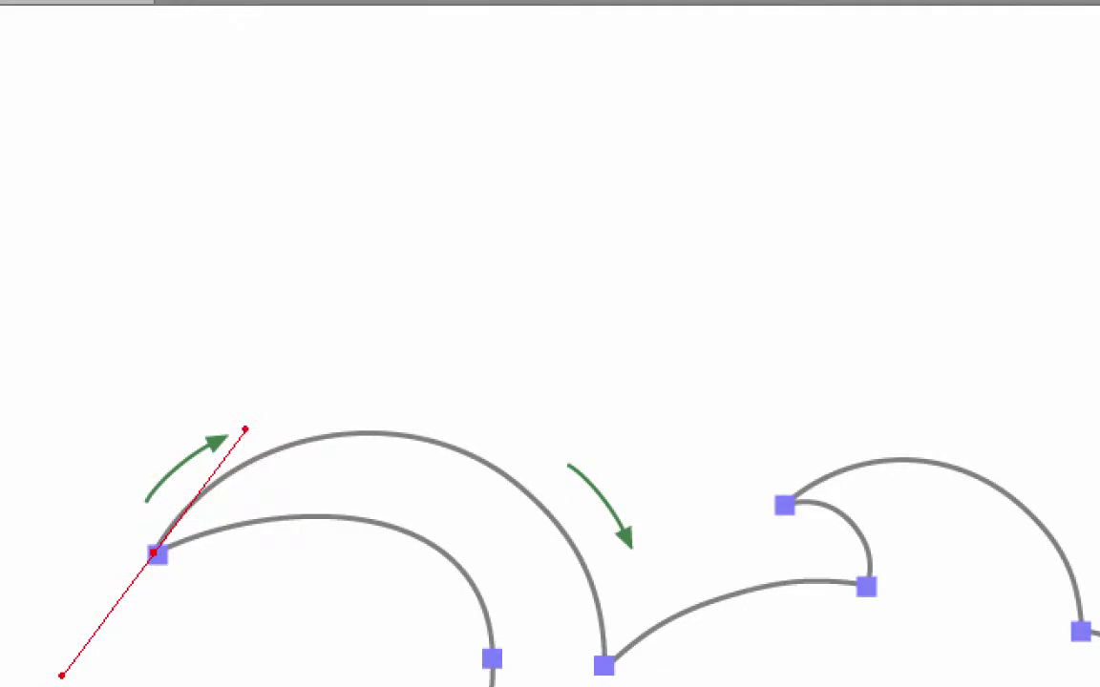
scroll(550, 478, "down", 3)
scroll(550, 430, "down", 1)
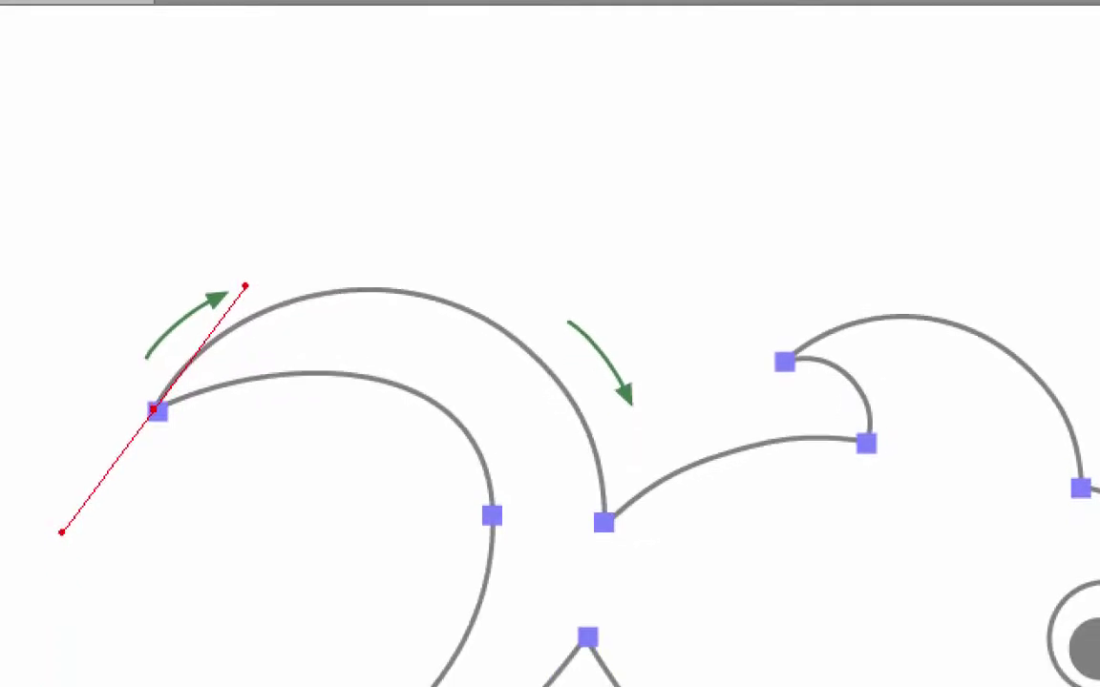
left_click_drag(604, 523, 613, 686)
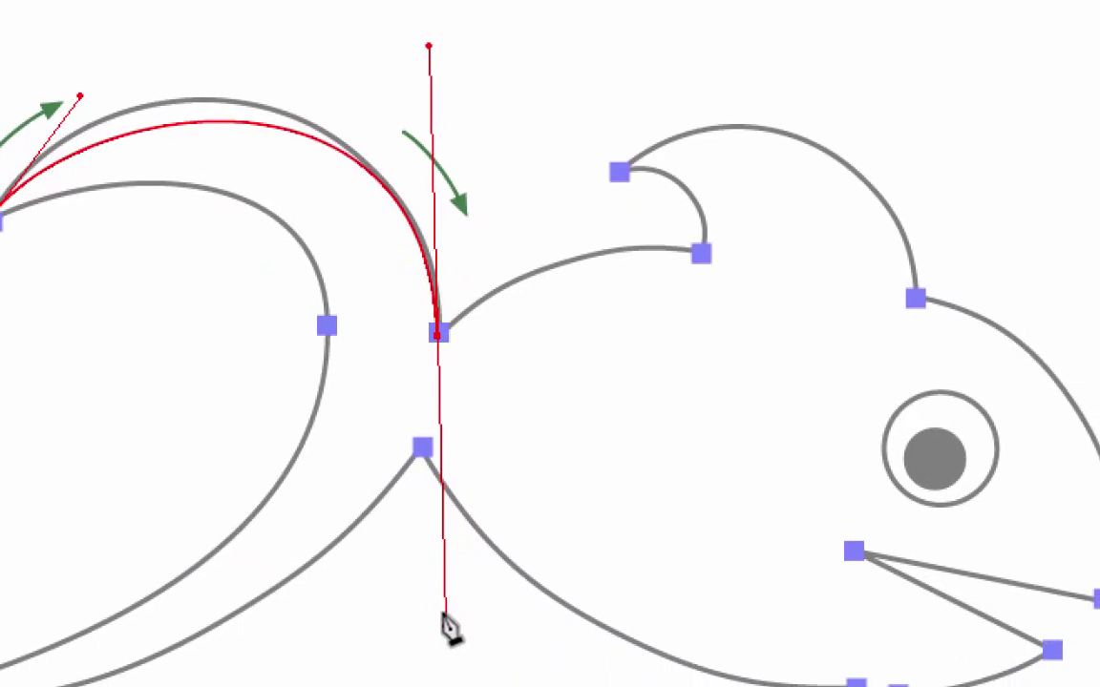
- Trace the fish's back and the dorsal fin's inner curve up to the fin tip, with corner points at the tail base and fin base
left_click_drag(443, 616, 474, 290)
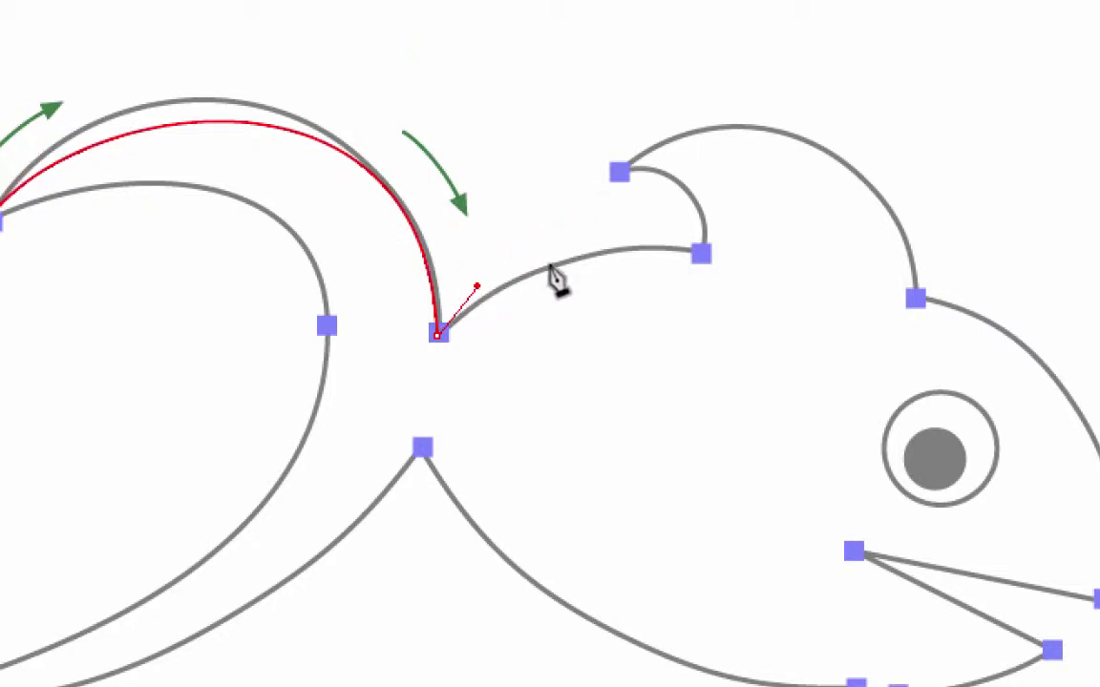
left_click_drag(700, 253, 781, 280)
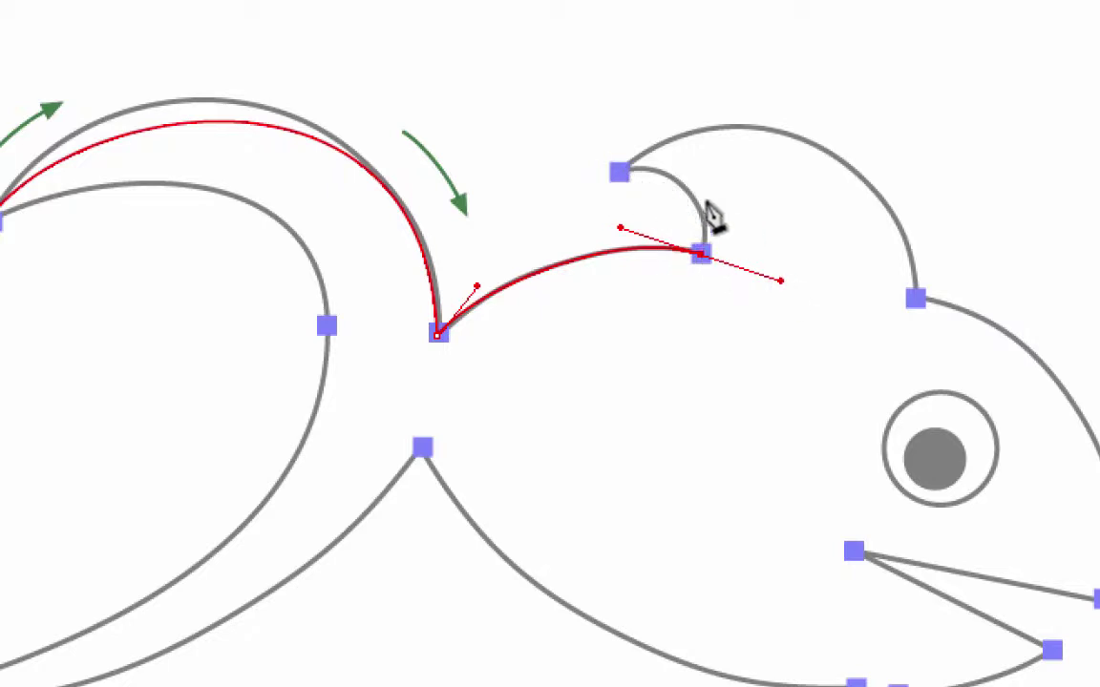
left_click(701, 254)
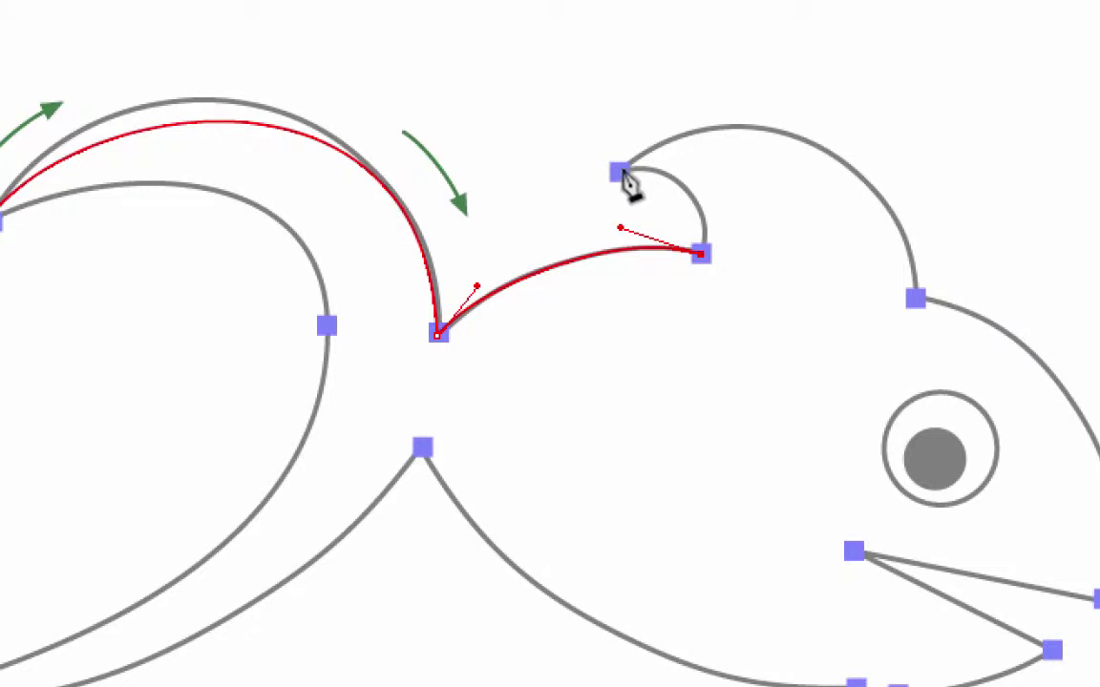
left_click_drag(622, 175, 498, 168)
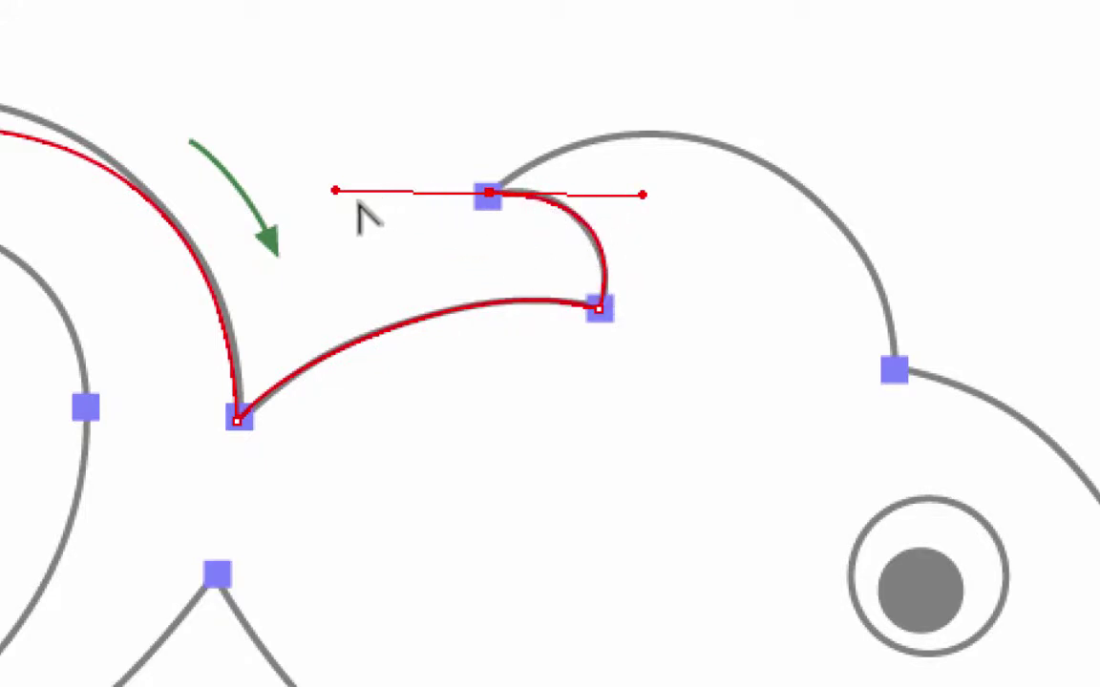
- Redirect the fin tip's handle along the outer arc and trace the dorsal fin's outer curve to the forehead anchor
left_click_drag(335, 191, 618, 110)
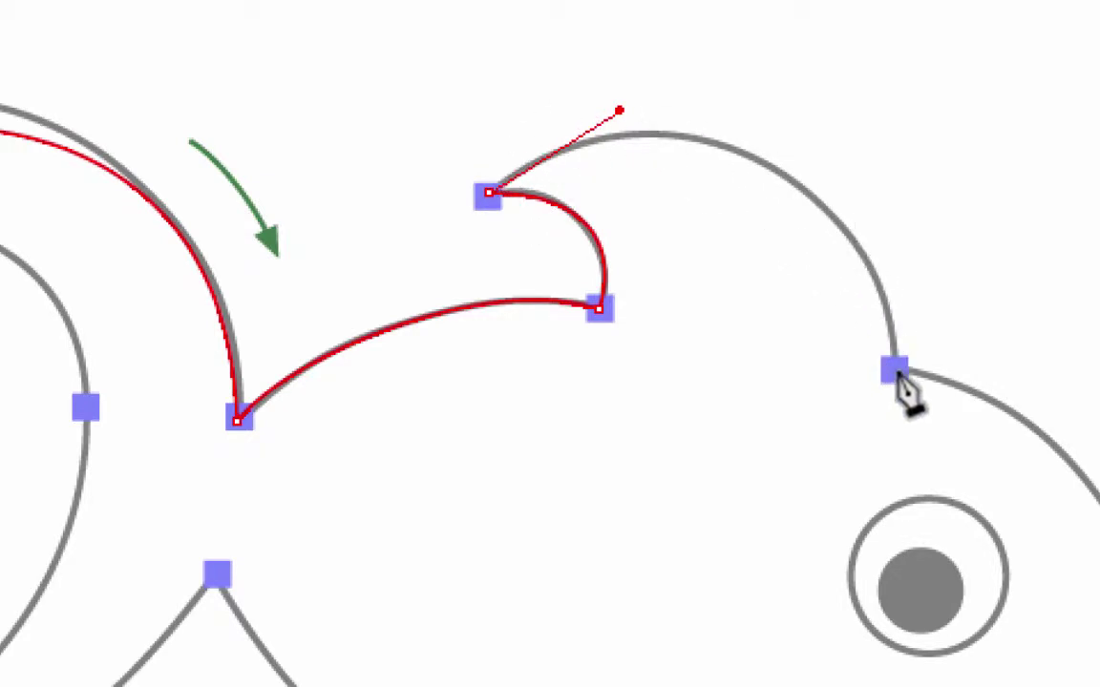
left_click_drag(895, 373, 923, 630)
left_click_drag(921, 635, 915, 629)
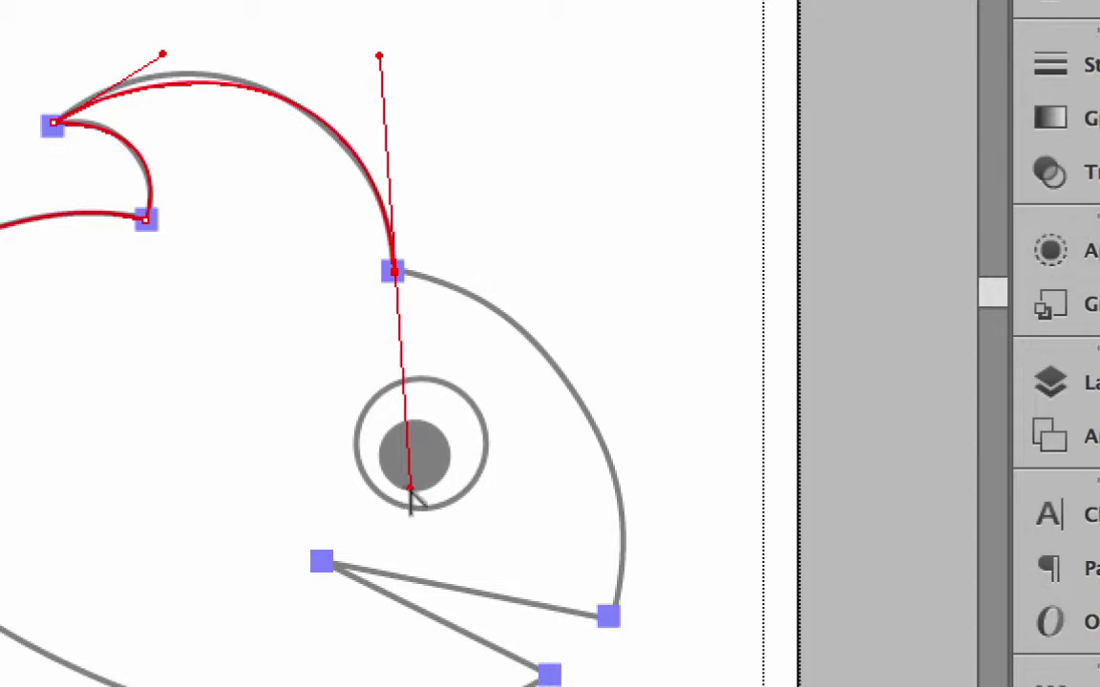
- Turn the forehead anchor into a corner and trace the curved front of the head to the upper lip
left_click_drag(409, 492, 515, 288)
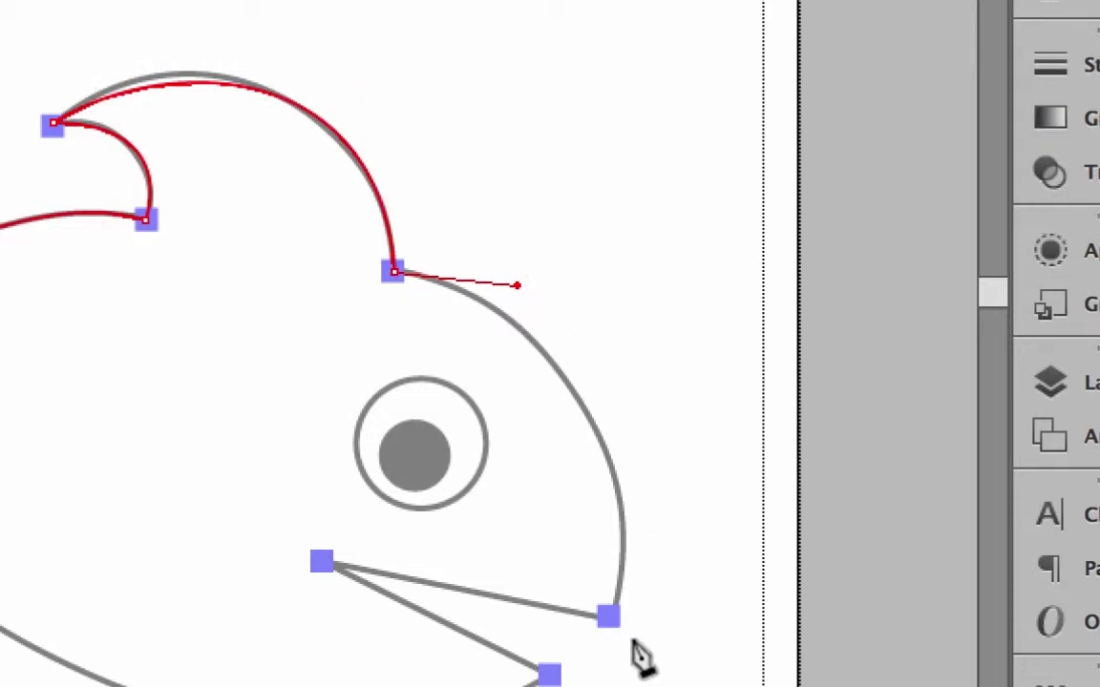
scroll(668, 627, "down", 1)
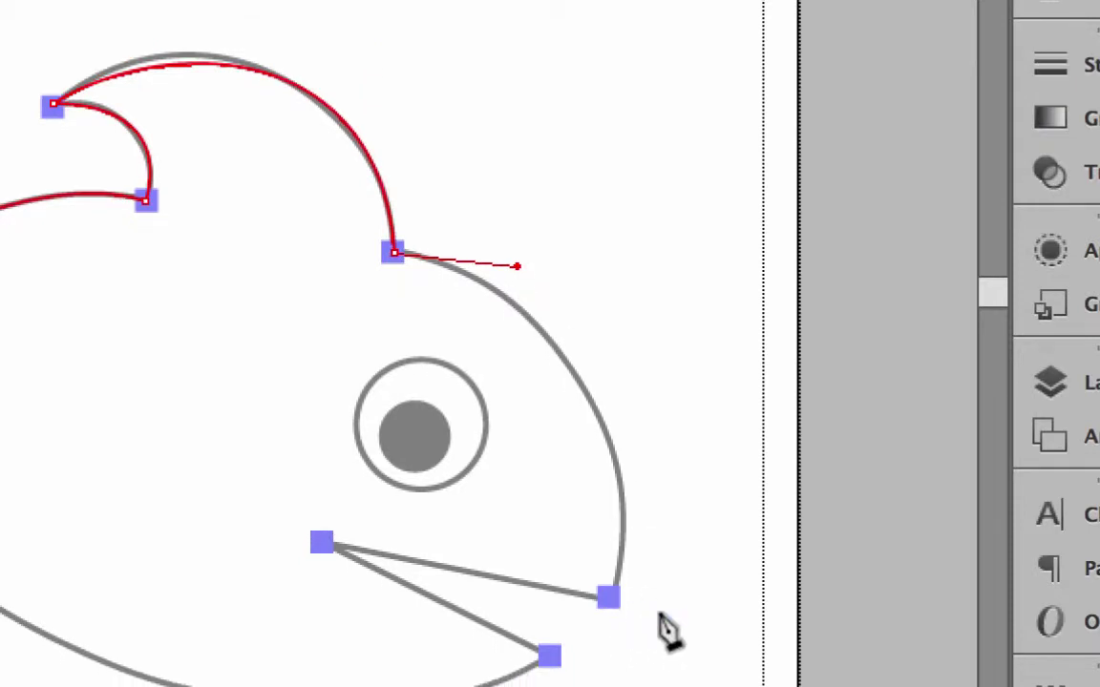
left_click(608, 609)
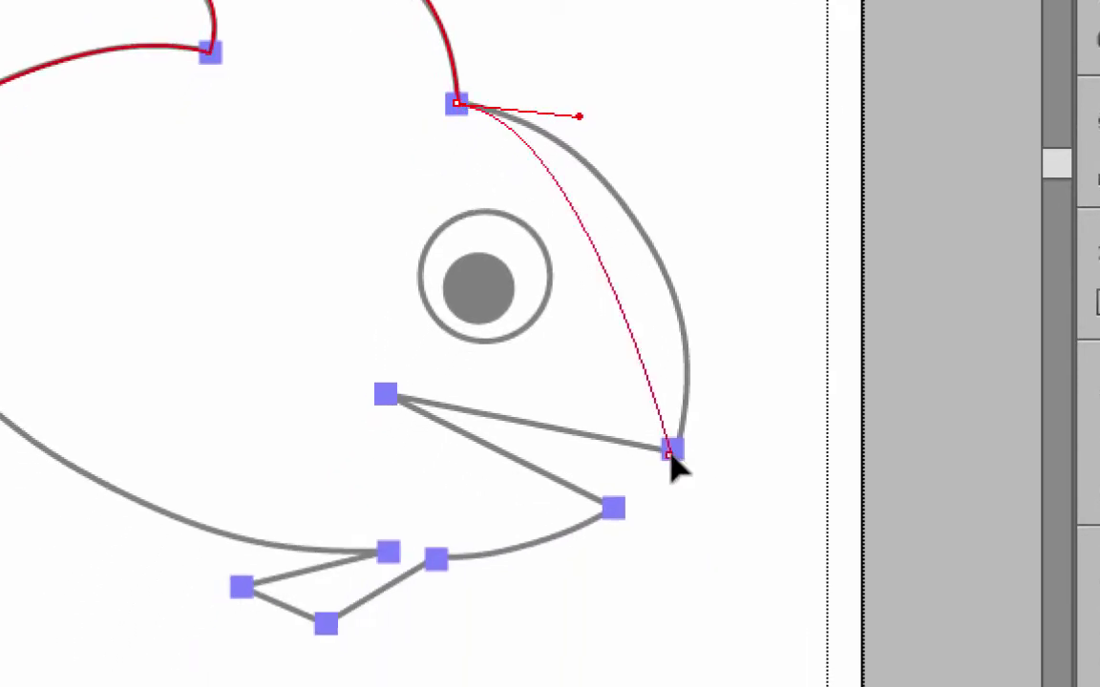
left_click_drag(670, 454, 618, 631)
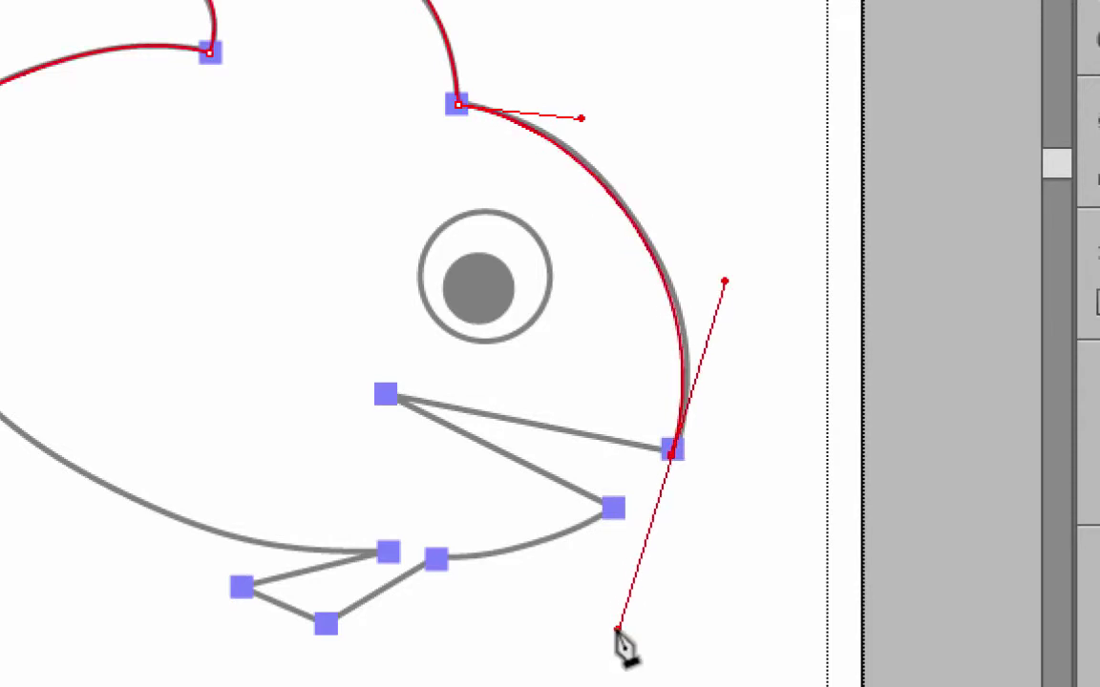
- Remove the upper lip's outgoing handle and trace the mouth with two straight segments to the lower lip
left_click(671, 456)
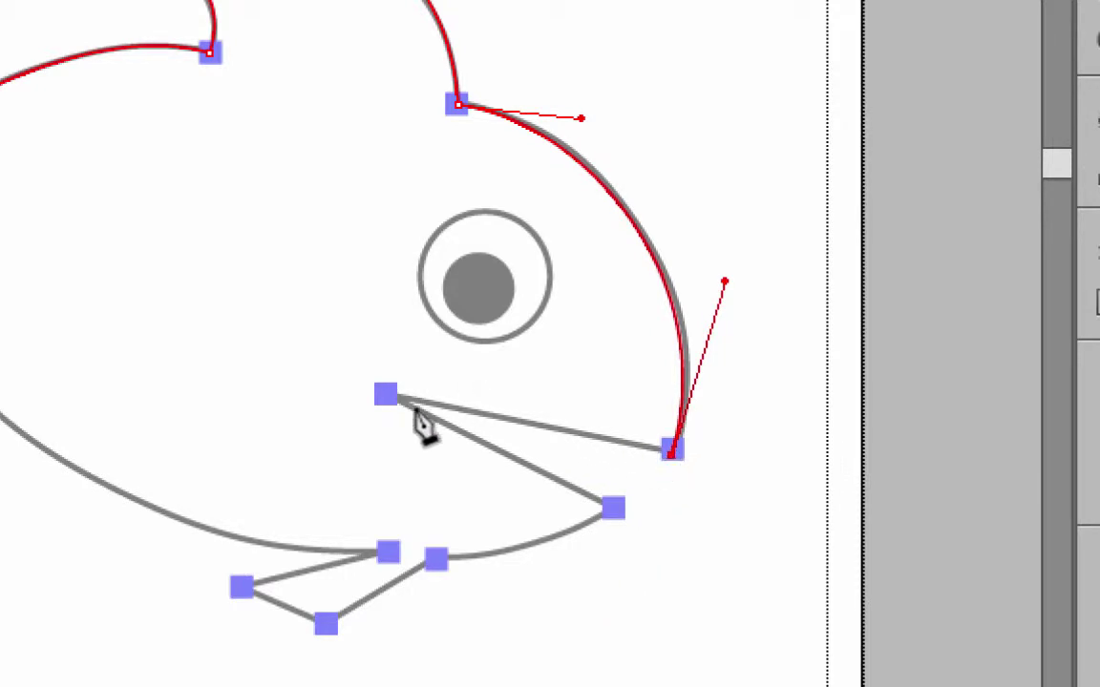
left_click(385, 396)
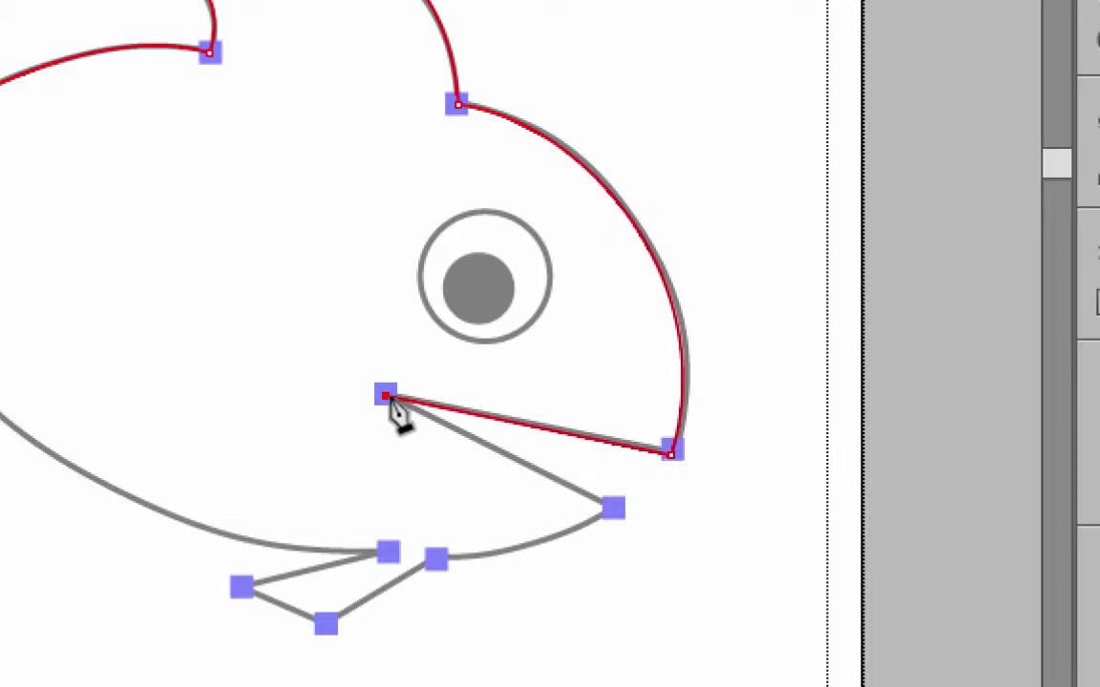
left_click(614, 511)
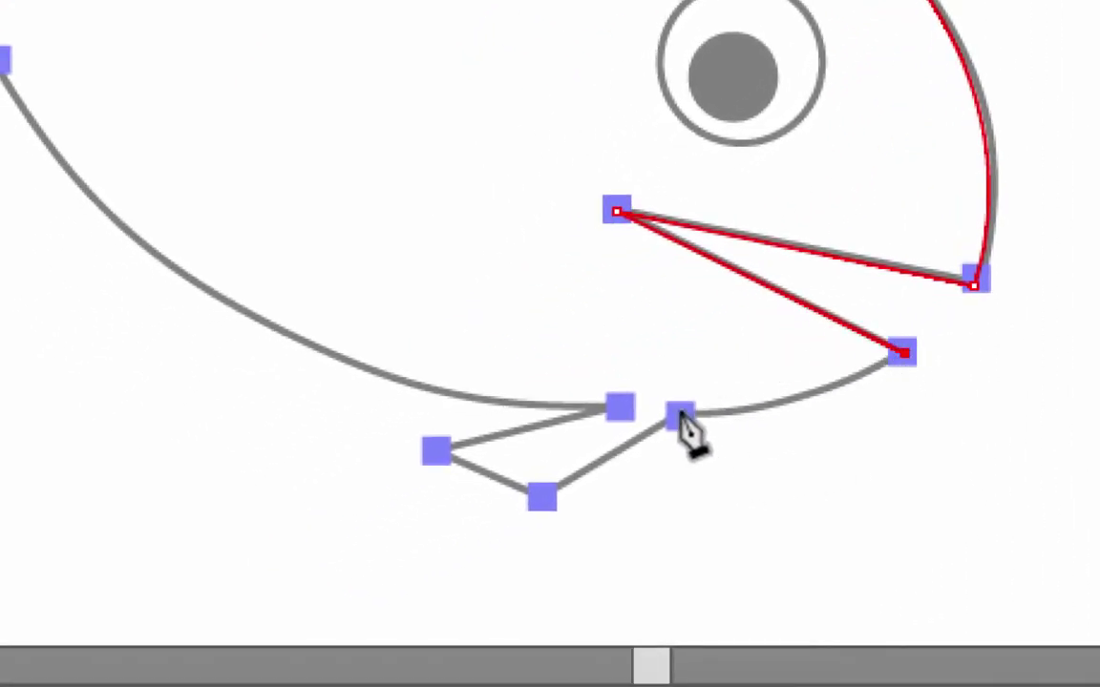
- Trace the lower jaw as a curve to the small bottom fin, and outline that fin with three straight segments
left_click_drag(680, 417, 540, 411)
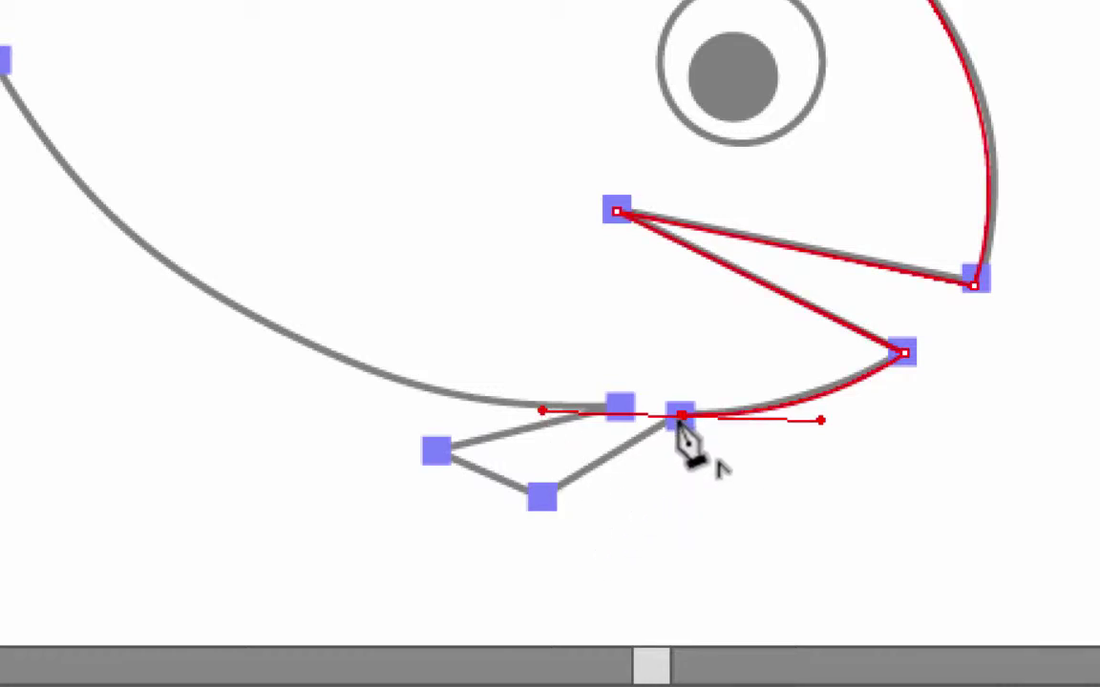
left_click(680, 417)
left_click(542, 498)
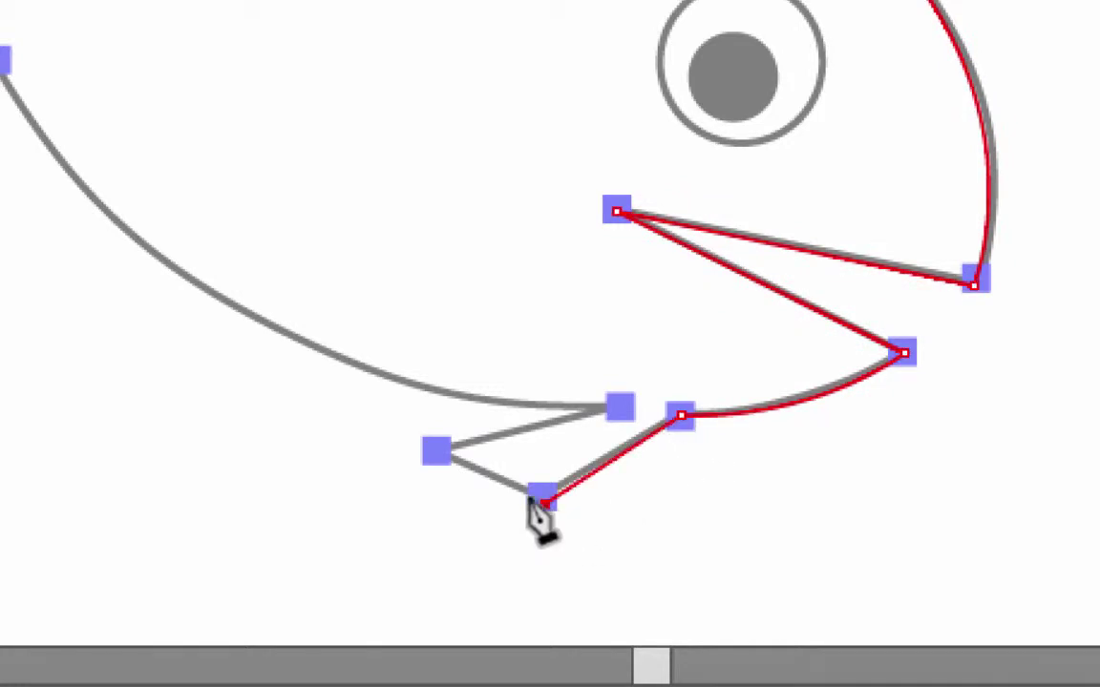
left_click(434, 448)
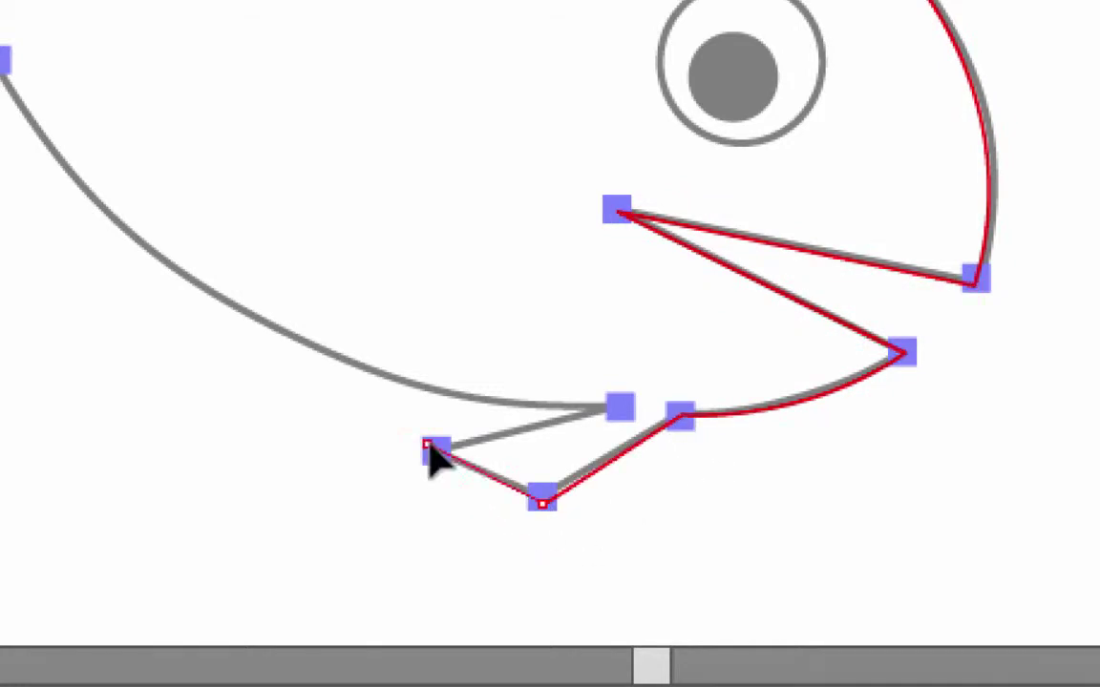
left_click(617, 411)
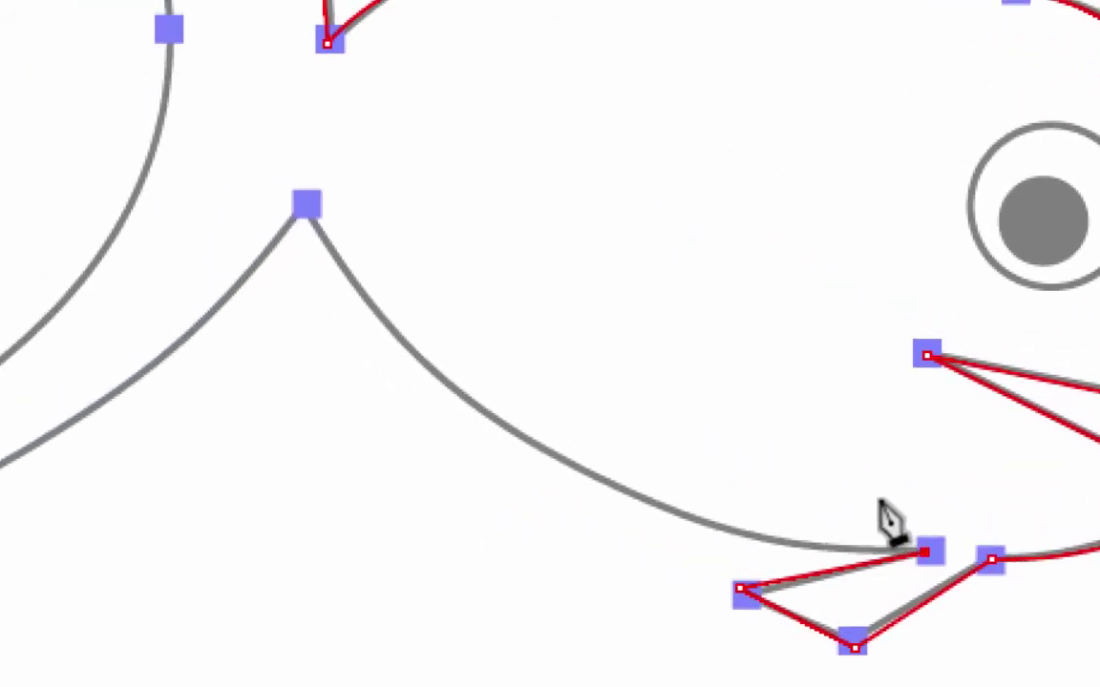
- Pull a new handle from the small fin's rear anchor and trace the belly curve to the tail's lower base
left_click(938, 559)
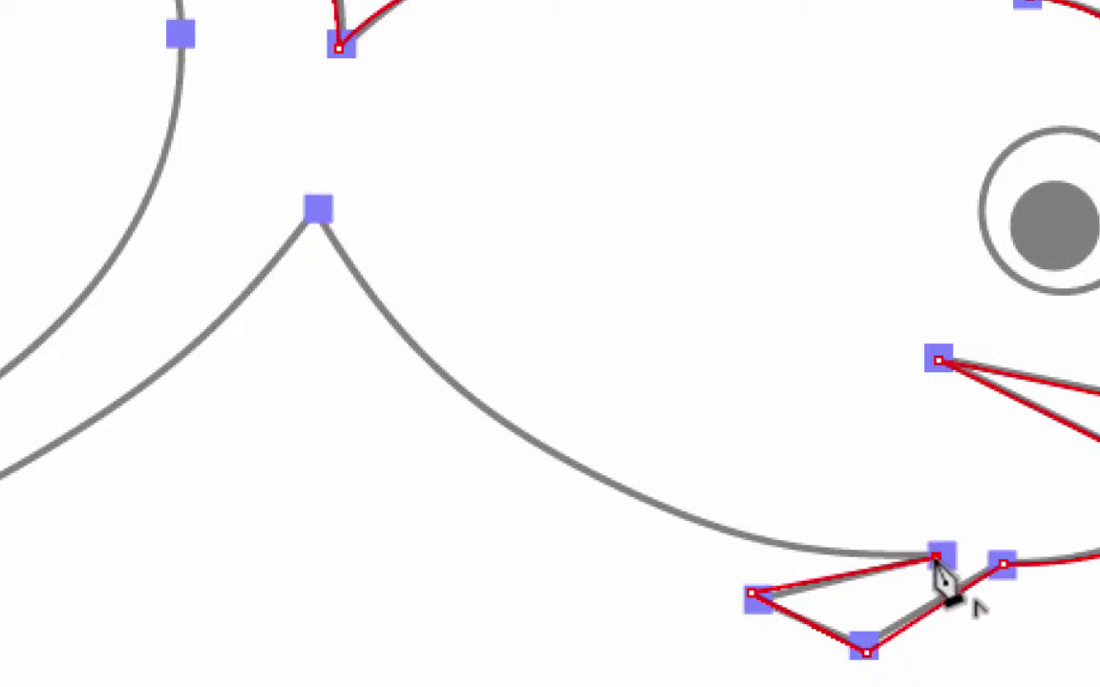
left_click_drag(938, 561, 712, 560)
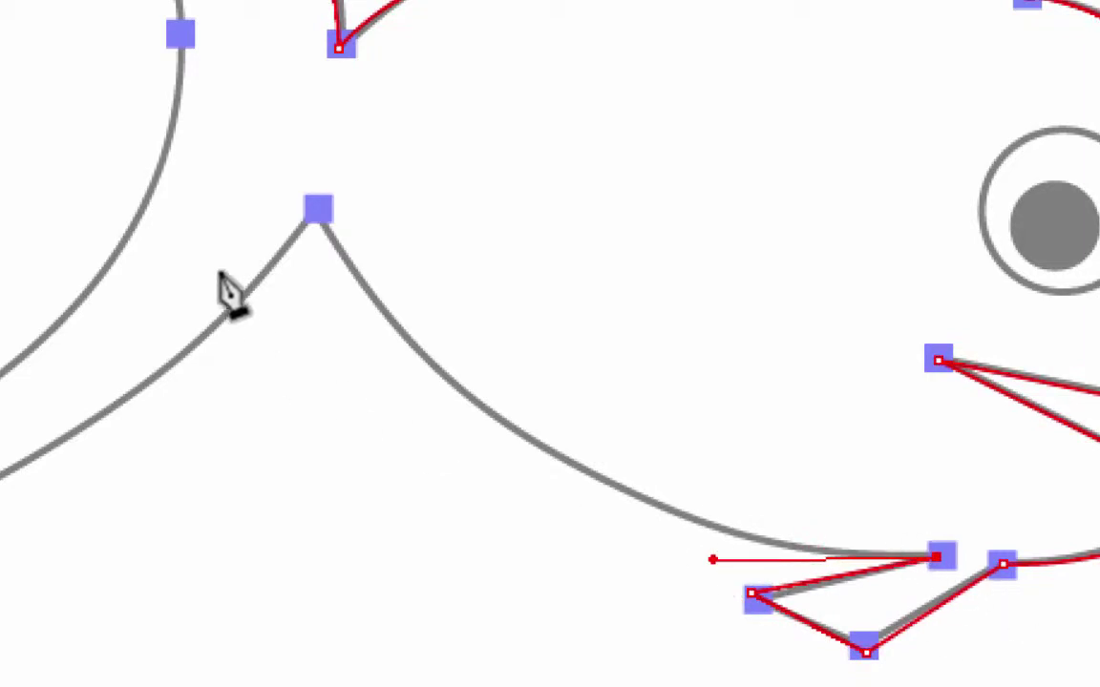
left_click_drag(319, 211, 278, 132)
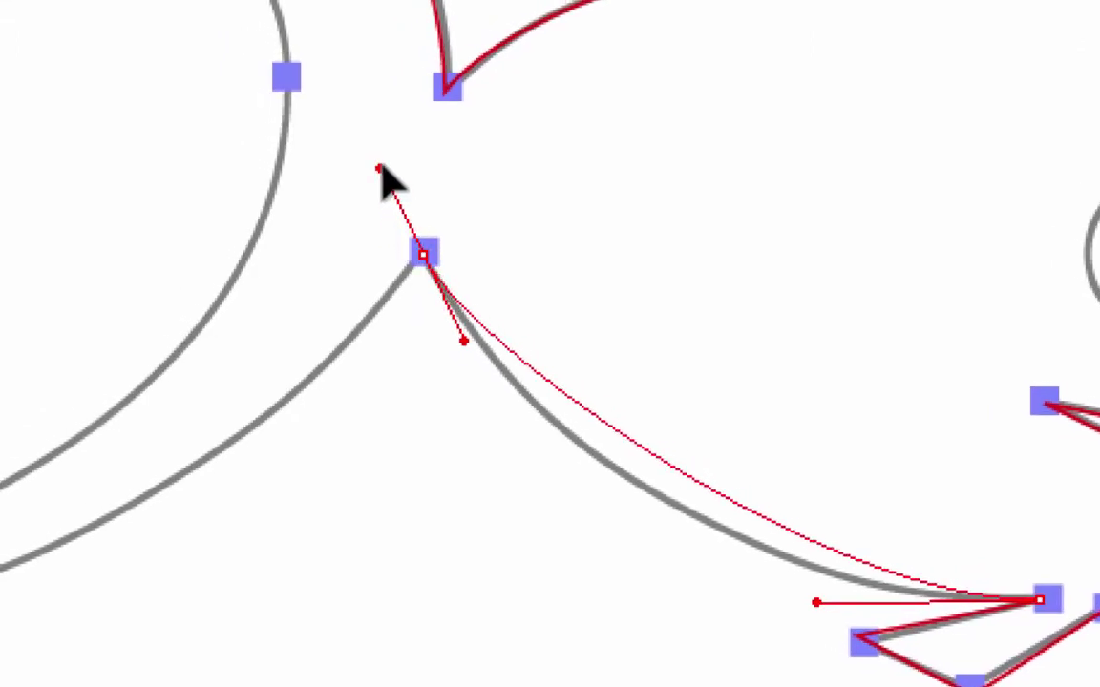
left_click_drag(380, 169, 314, 32)
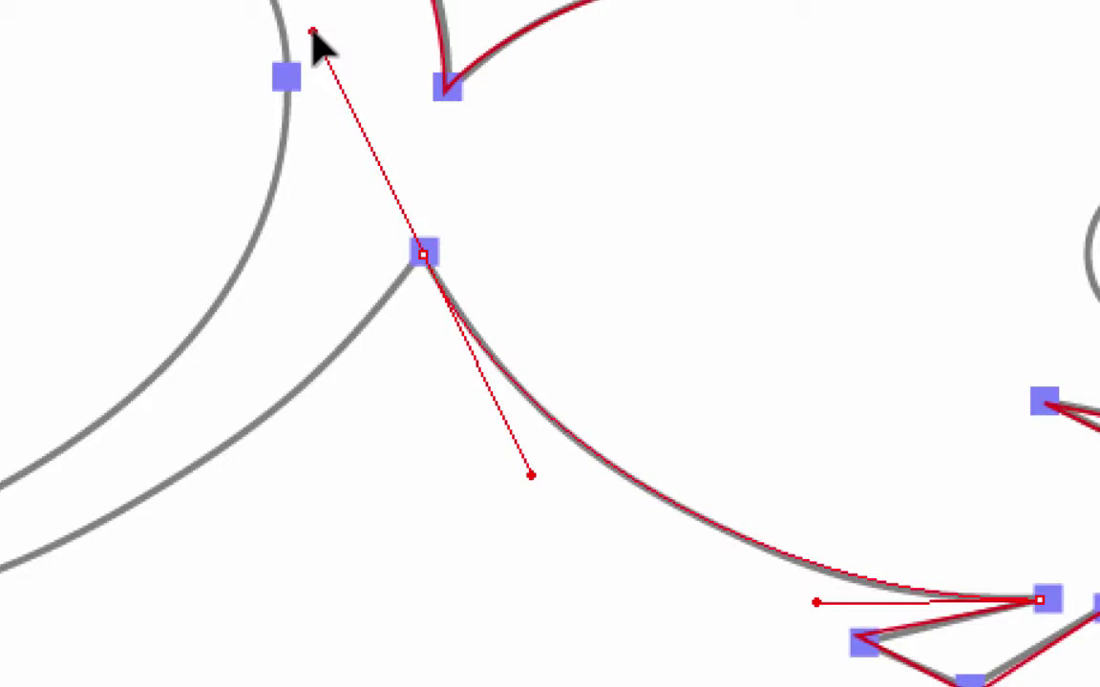
left_click_drag(313, 32, 314, 32)
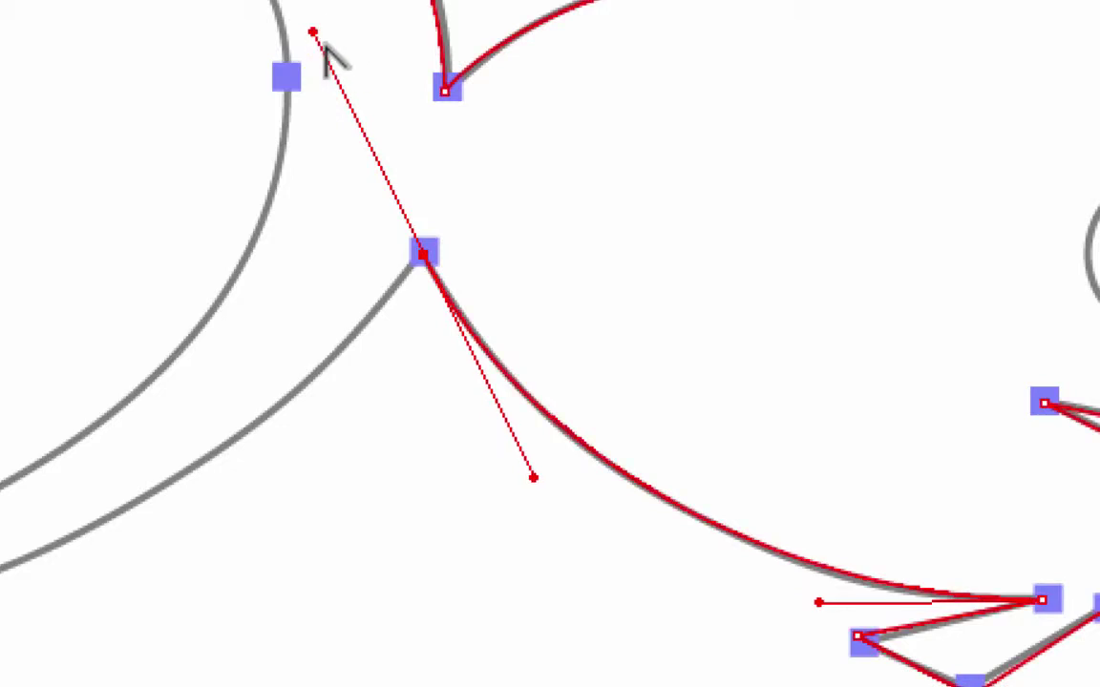
- Redirect the handle at the tail's lower base toward the tail's lower curve to make a corner point
left_click(313, 33)
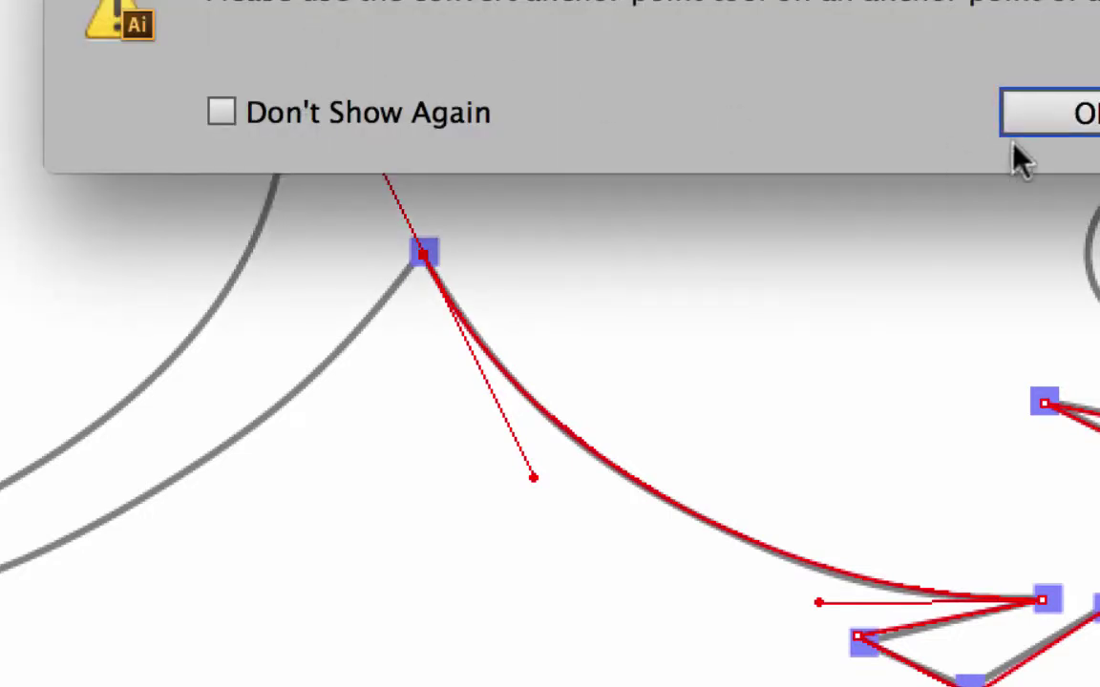
key("Return")
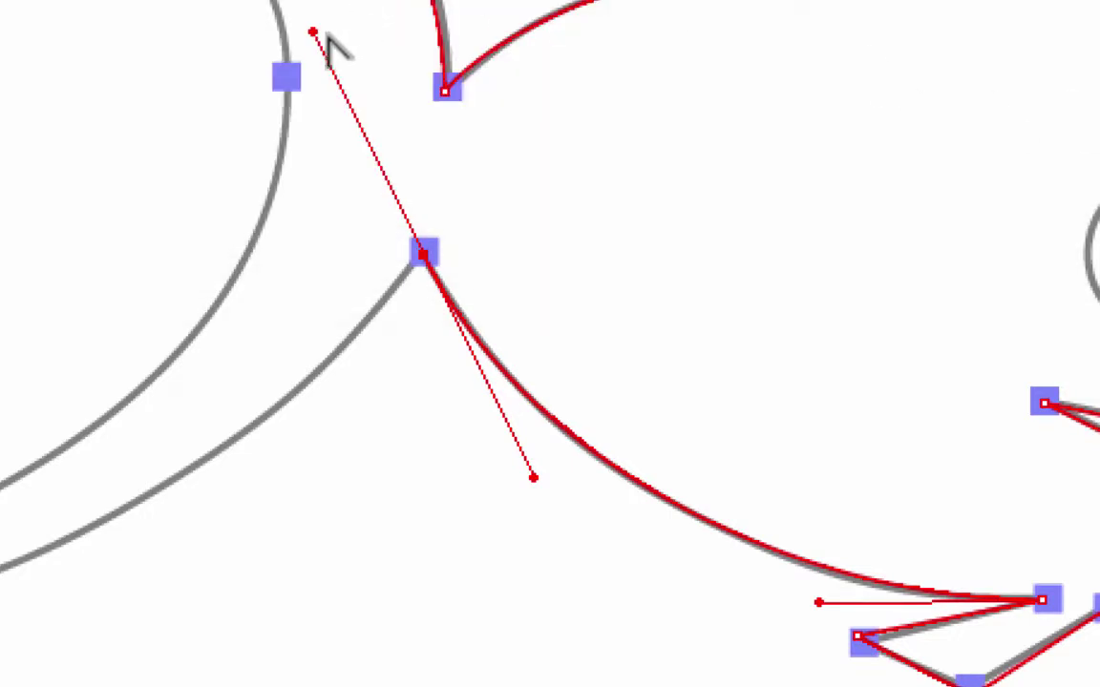
left_click_drag(313, 32, 349, 422)
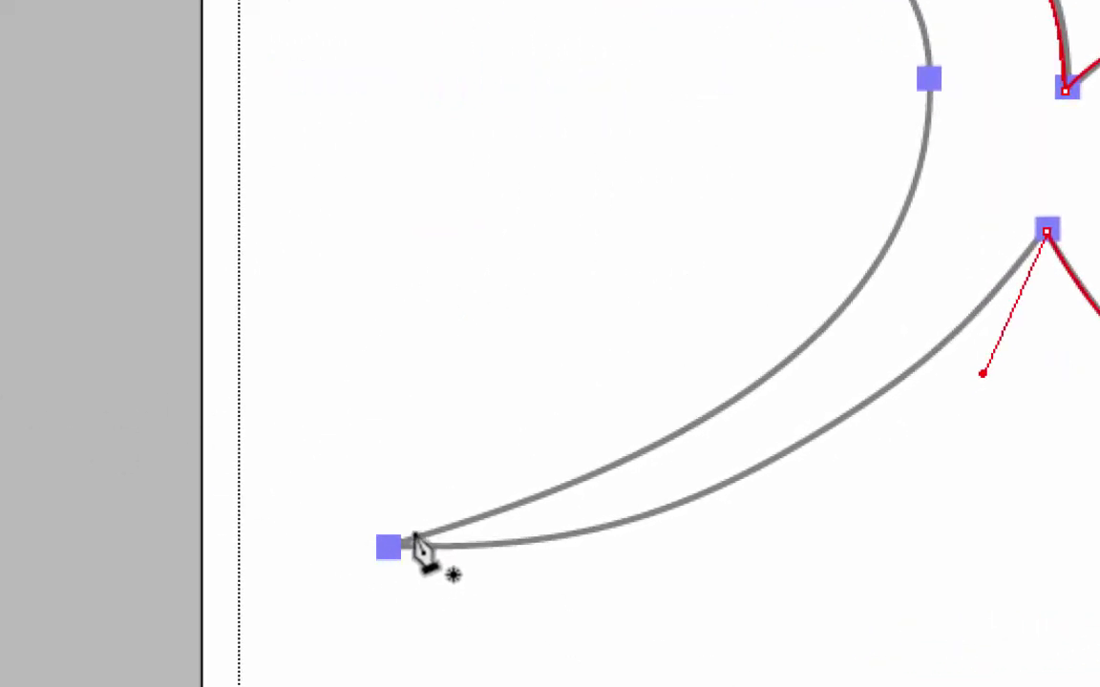
left_click_drag(389, 547, 172, 533)
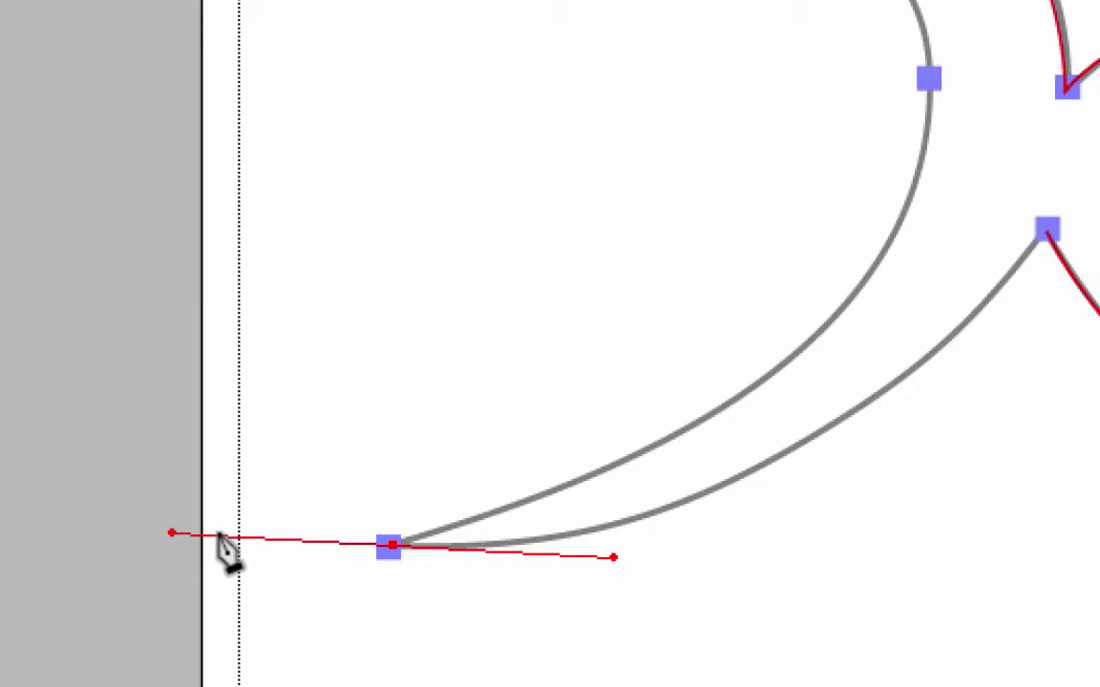
key("v")
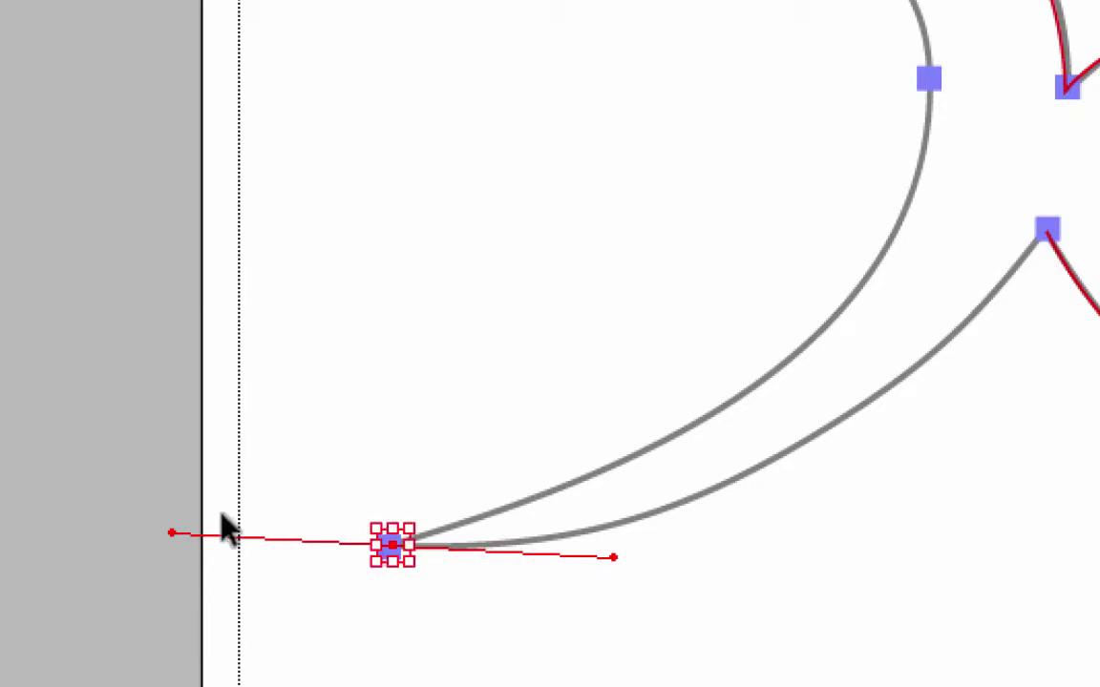
key("p")
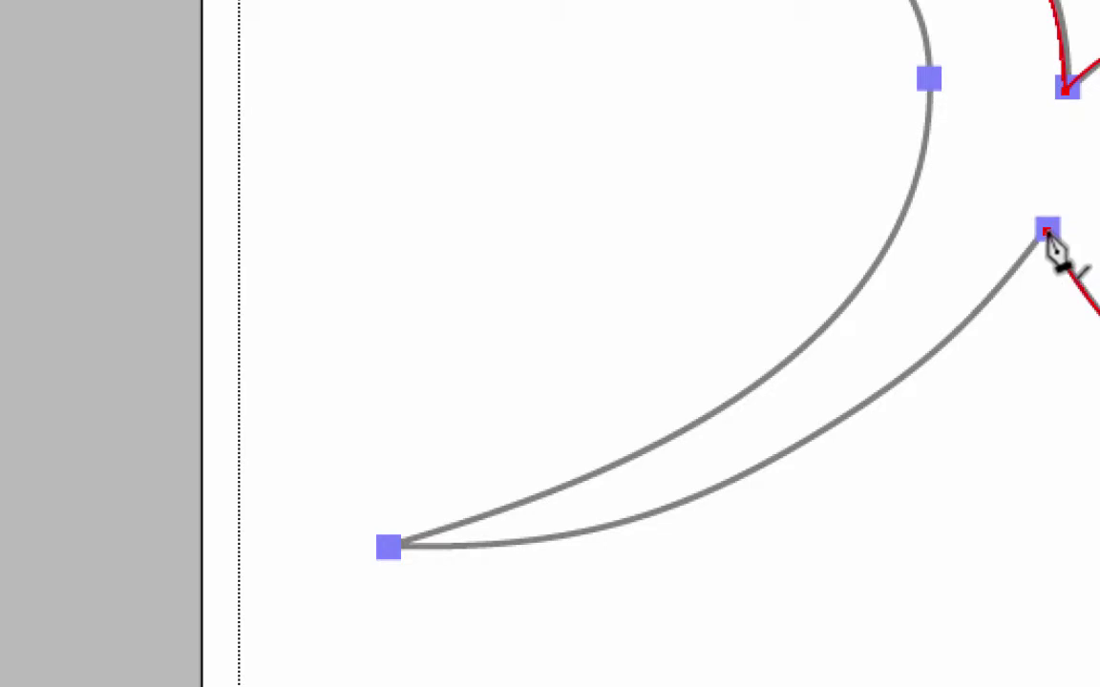
- Resume the path at the tail's lower base, trace the curve to the lower tip, and redirect the tip's handle toward the inner curve
left_click_drag(1047, 231, 956, 401)
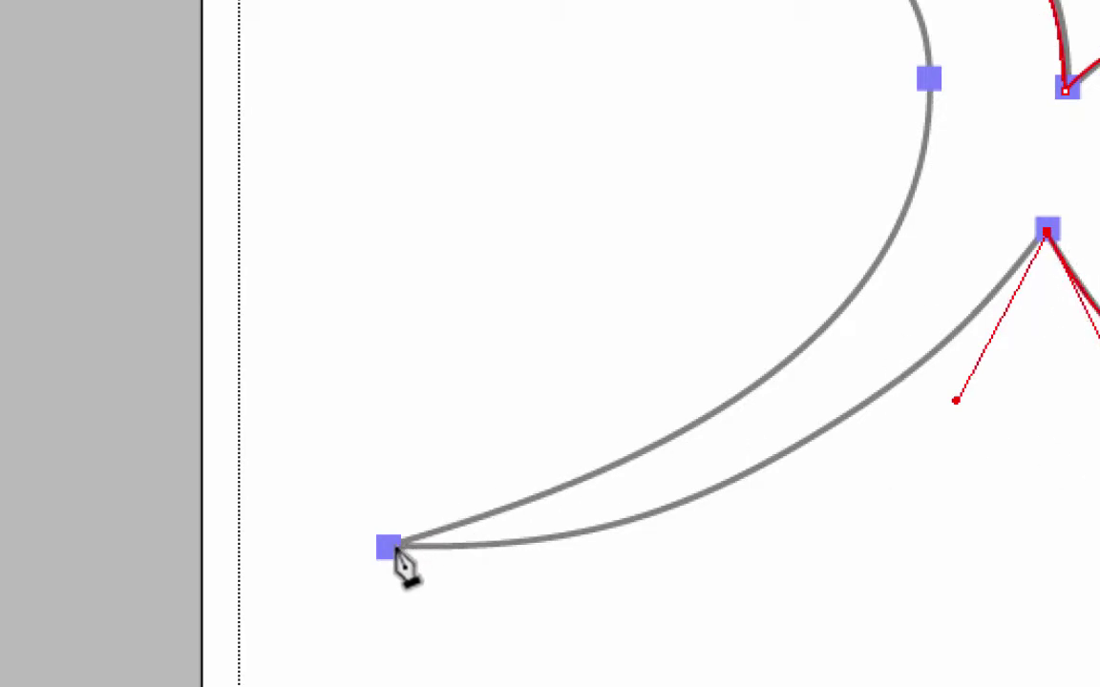
left_click_drag(397, 546, 182, 500)
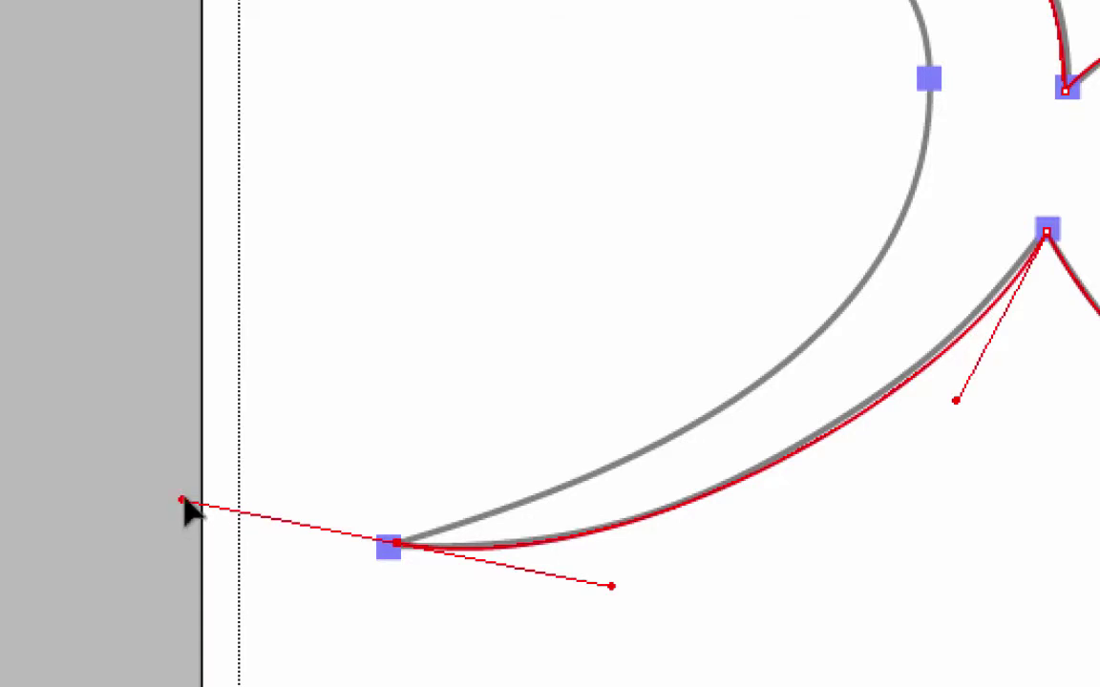
left_click_drag(185, 503, 585, 447)
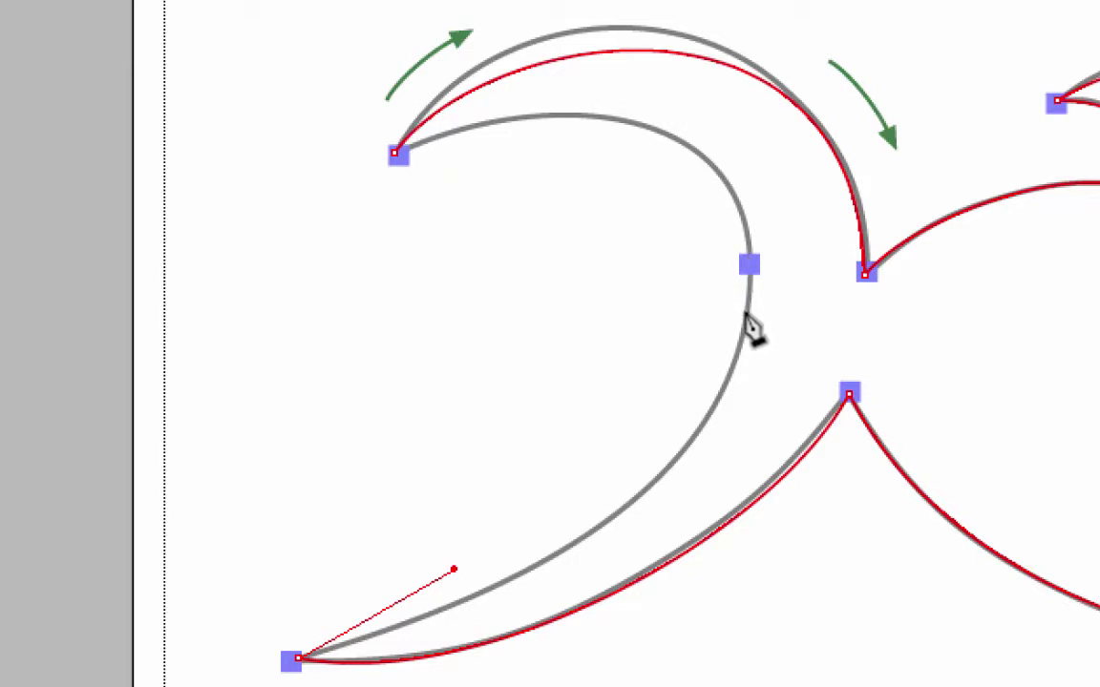
- Trace the tail's inner curve through a smooth anchor near its middle and close the path at the upper tip
left_click_drag(743, 312, 775, 75)
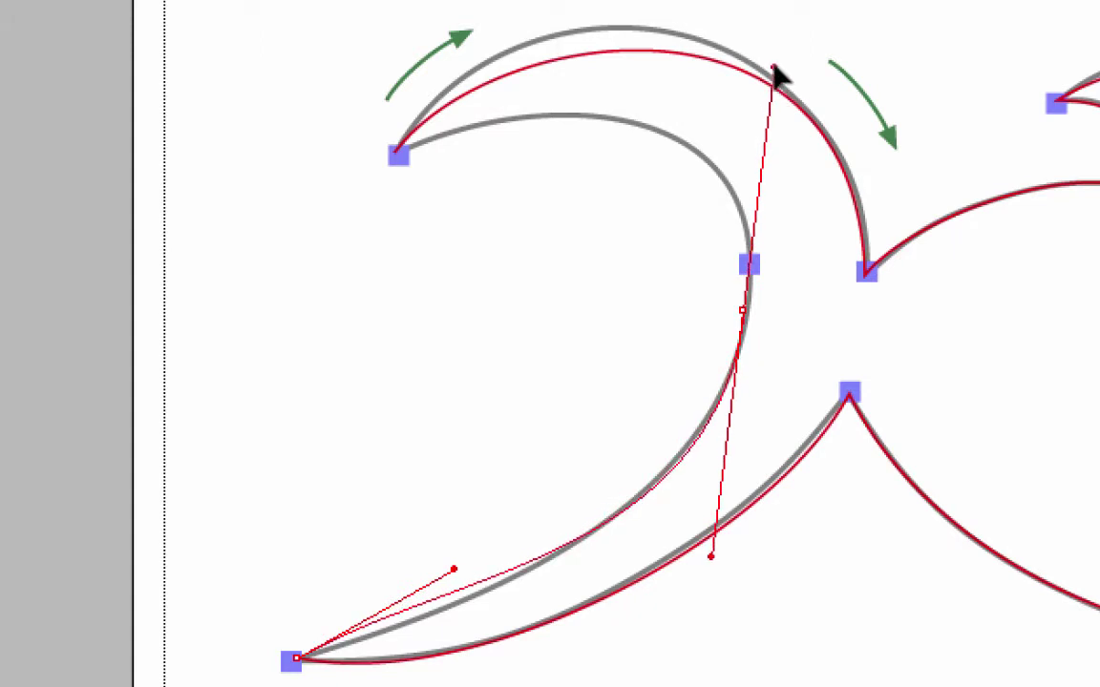
left_click_drag(776, 74, 776, 69)
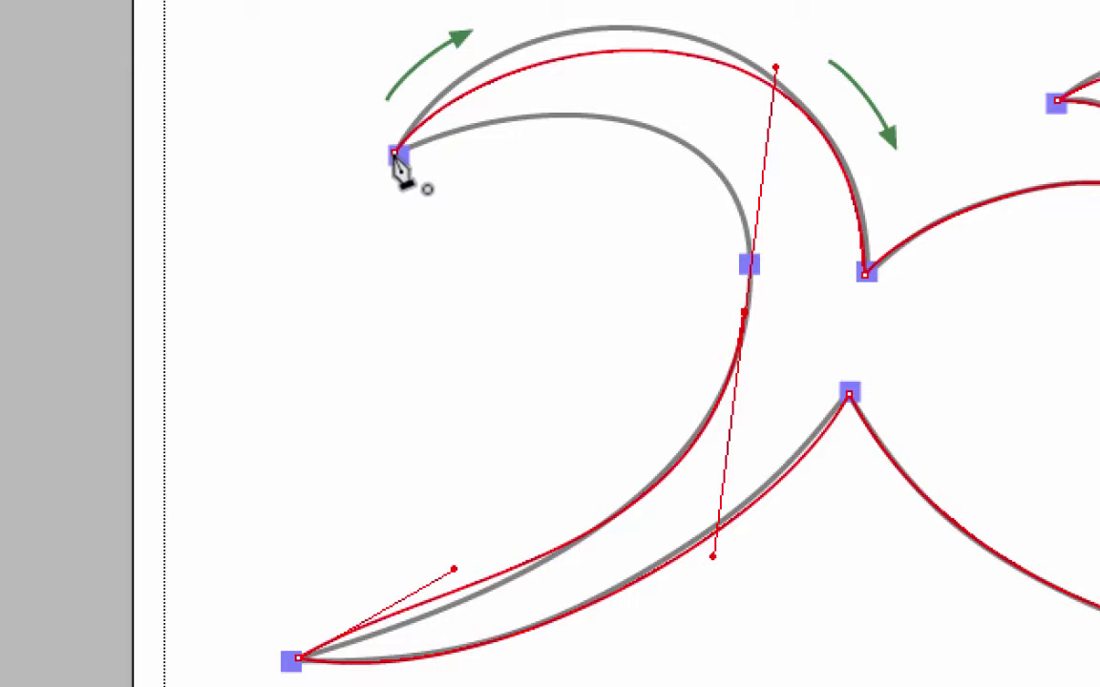
left_click_drag(396, 155, 397, 167)
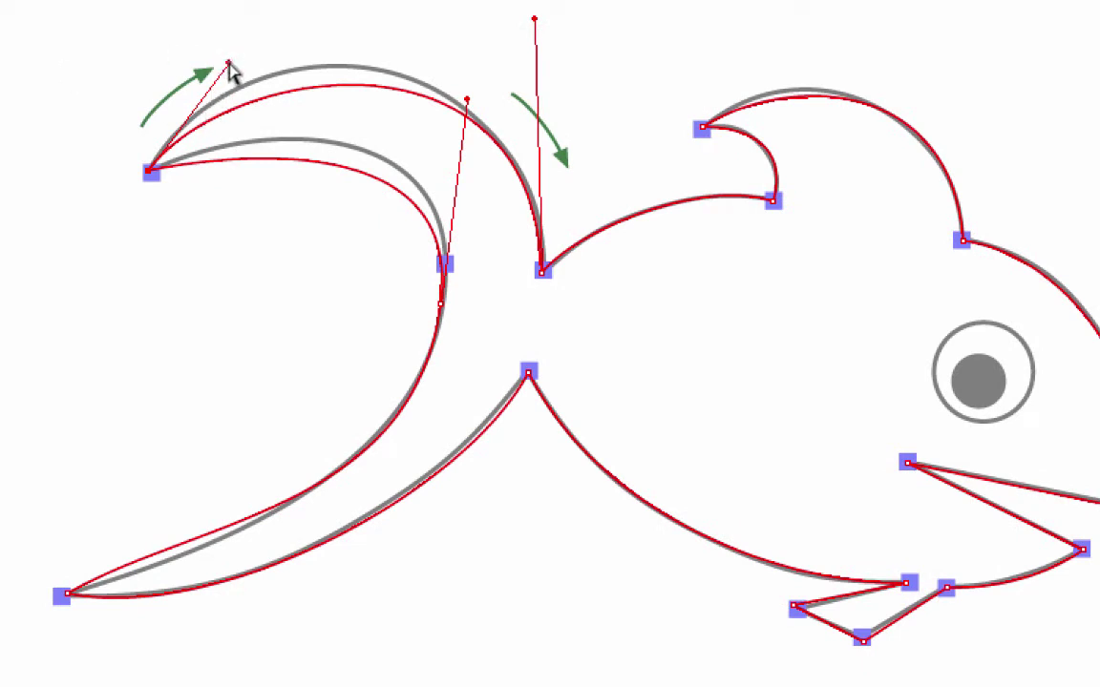
- Adjust the direction handles of the tail's upper outer curve and inner curve so both match the template
left_click_drag(229, 65, 246, 4)
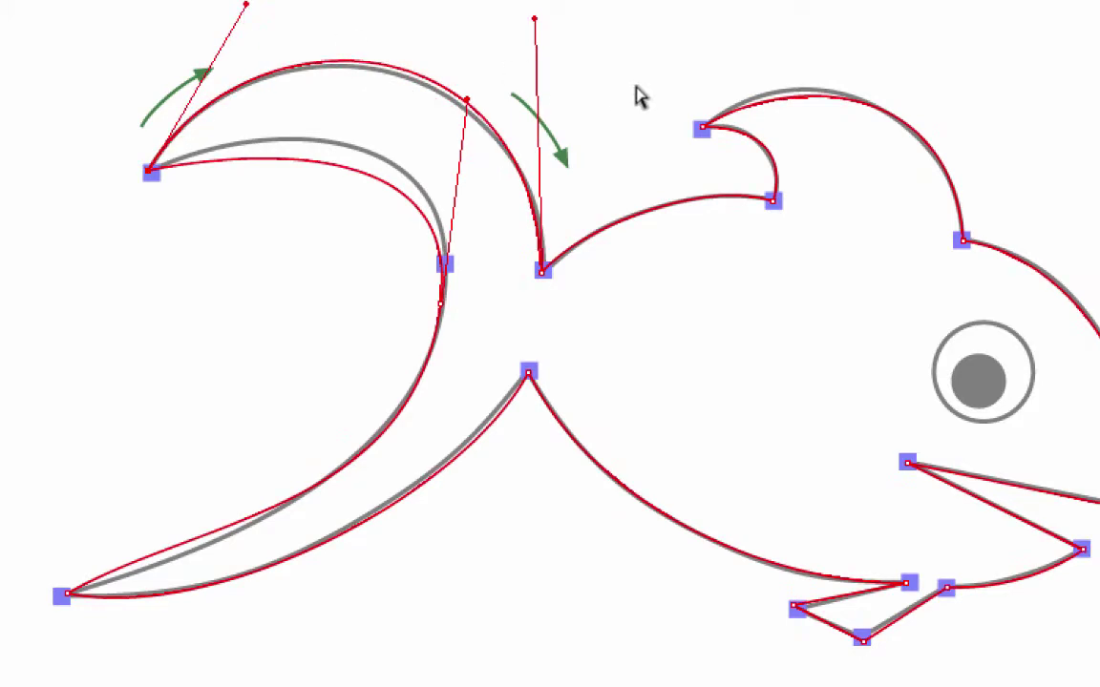
left_click_drag(534, 18, 535, 40)
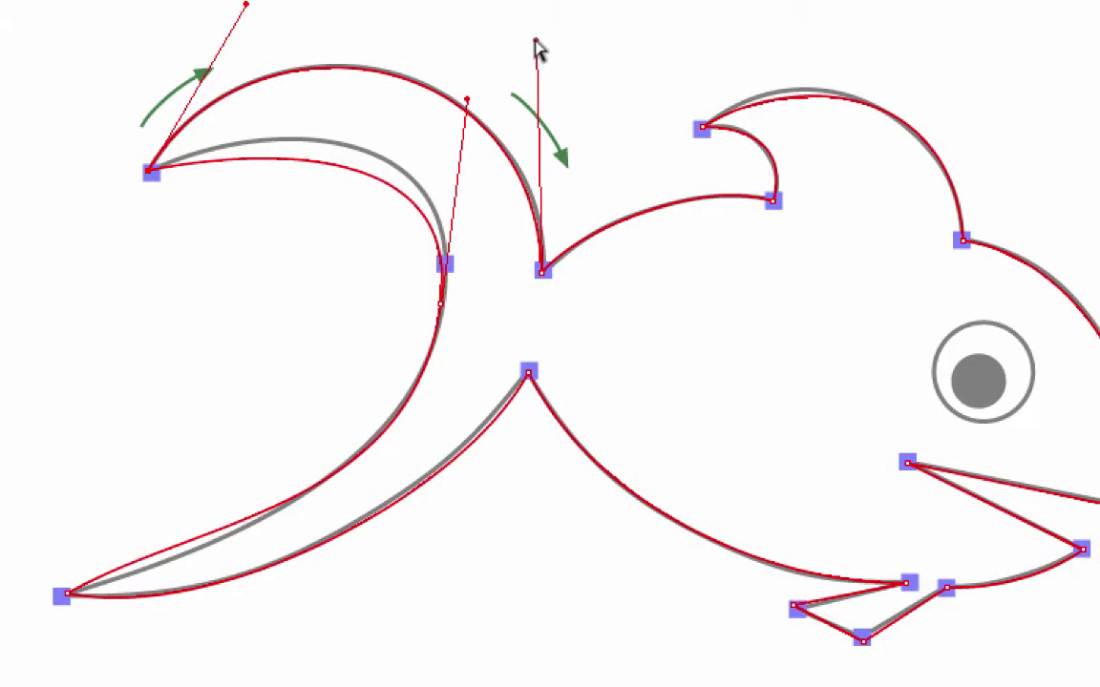
left_click(442, 306)
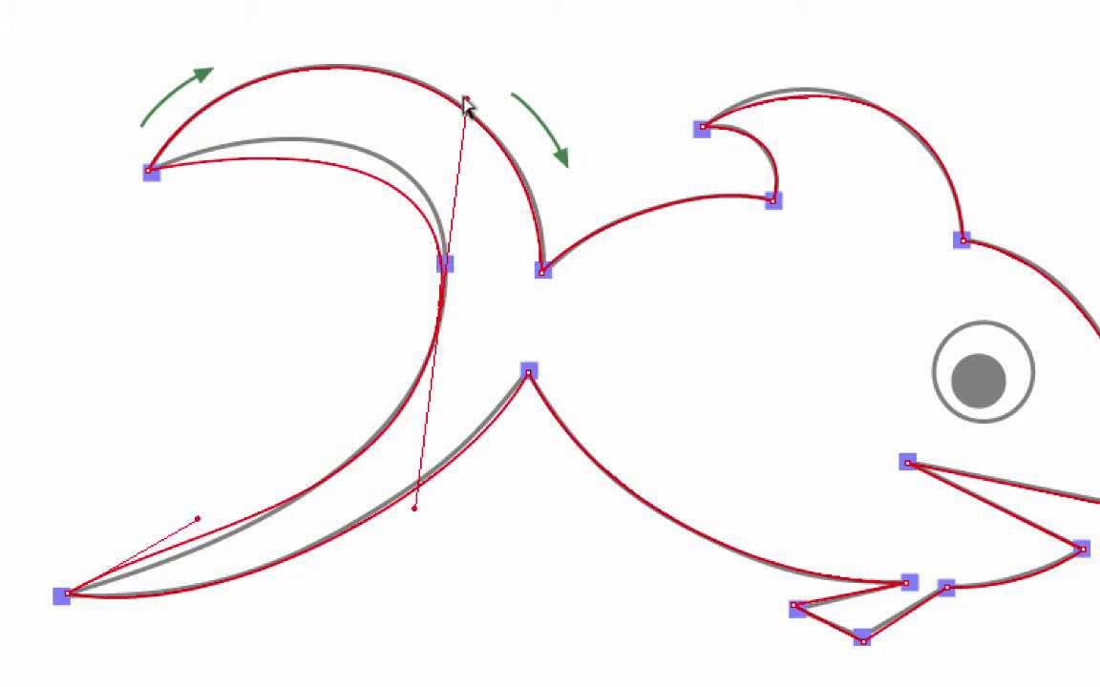
left_click_drag(468, 99, 469, 47)
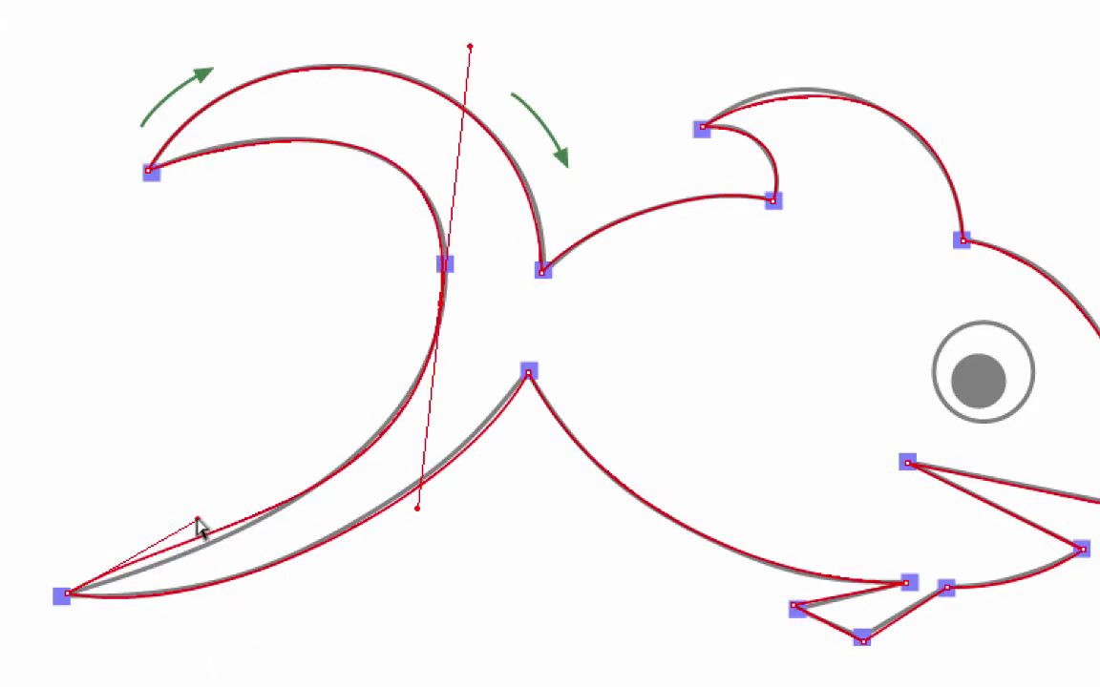
left_click_drag(197, 525, 187, 556)
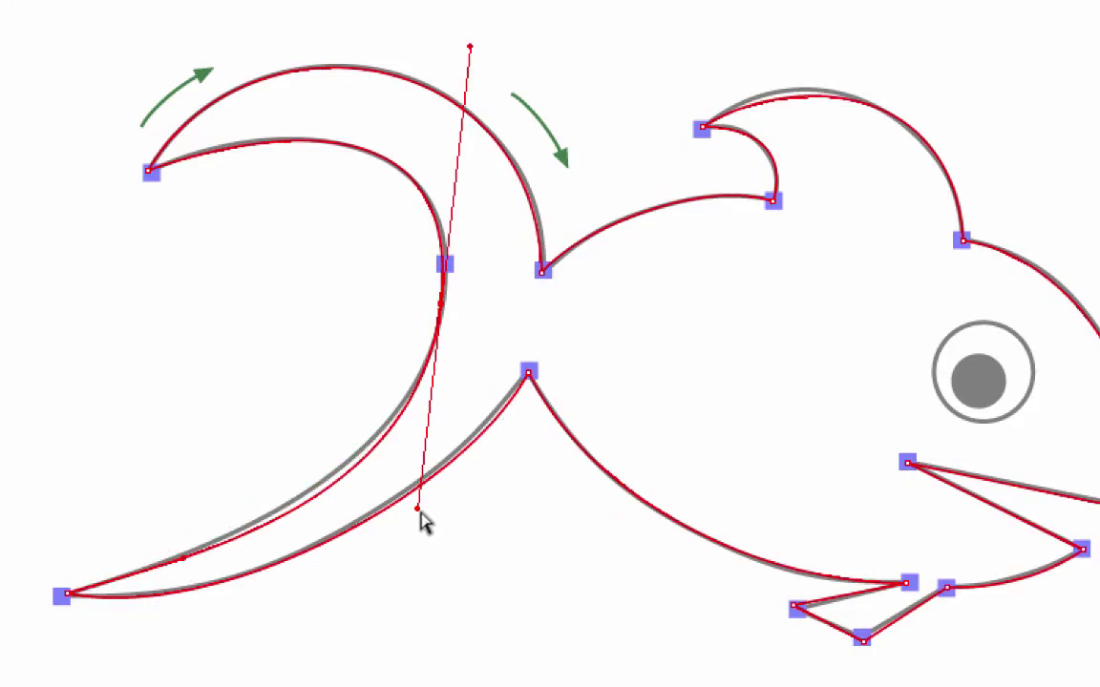
left_click_drag(416, 509, 408, 493)
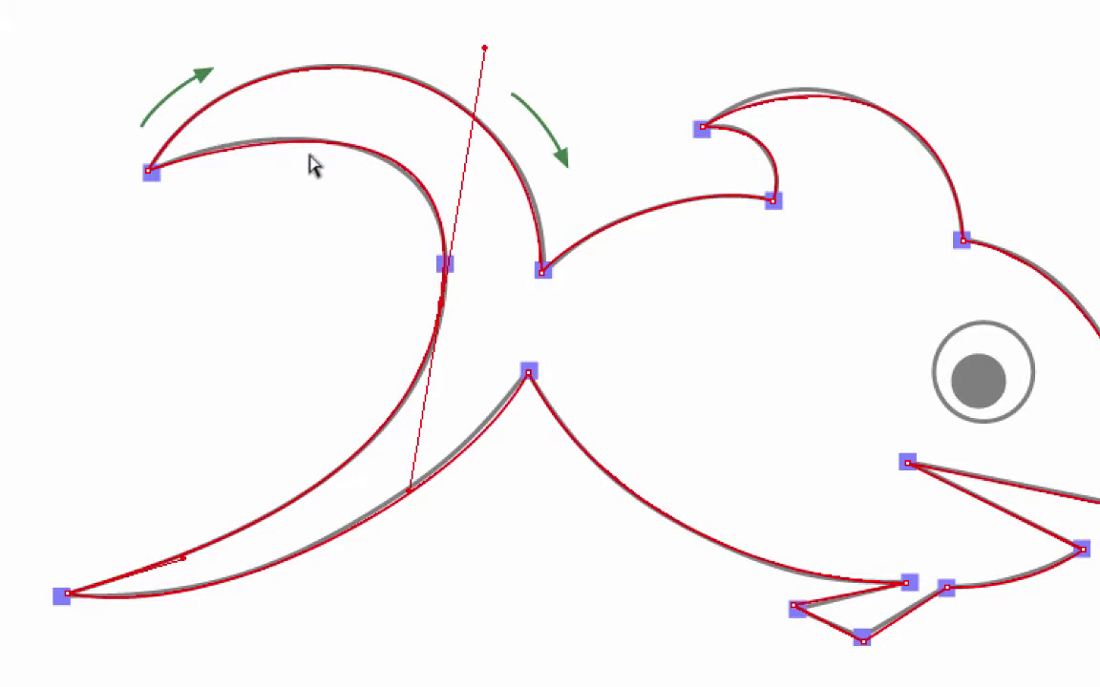